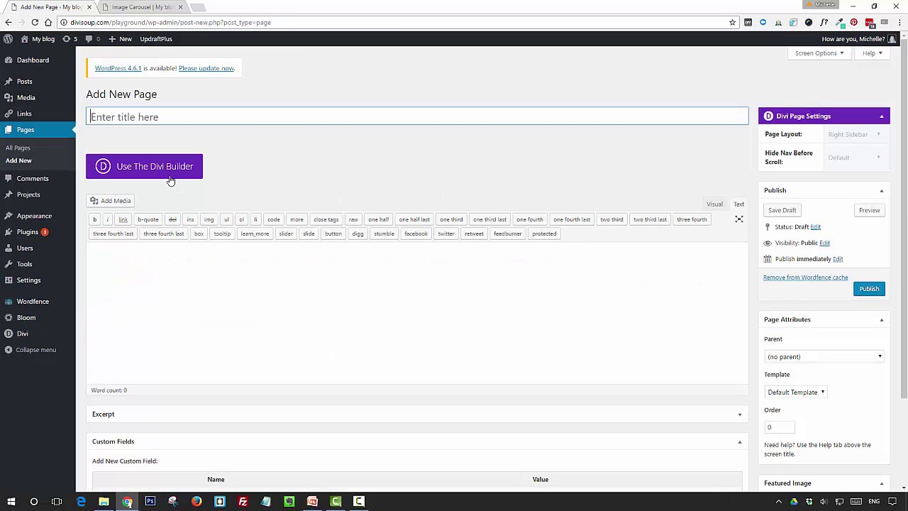
Step: Switch the new page to the Divi Builder and insert a single full-width column in the row
left_click(170, 180)
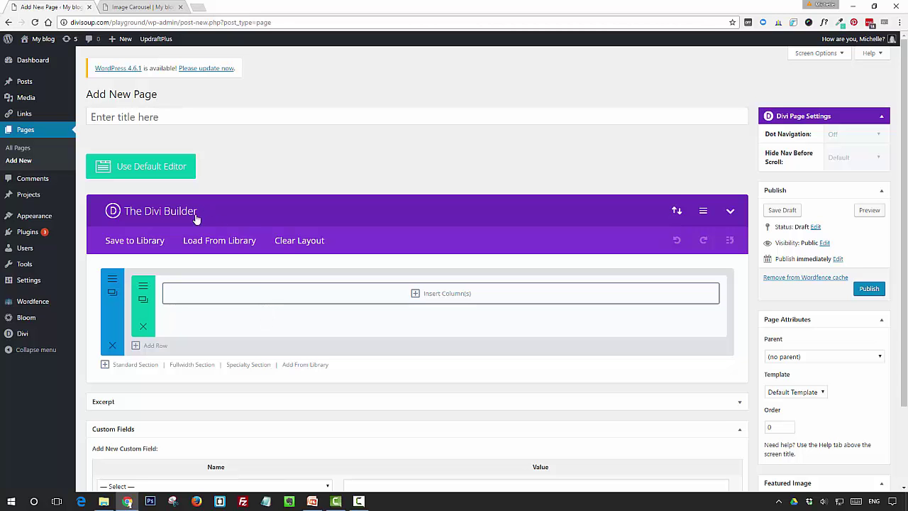
left_click(243, 294)
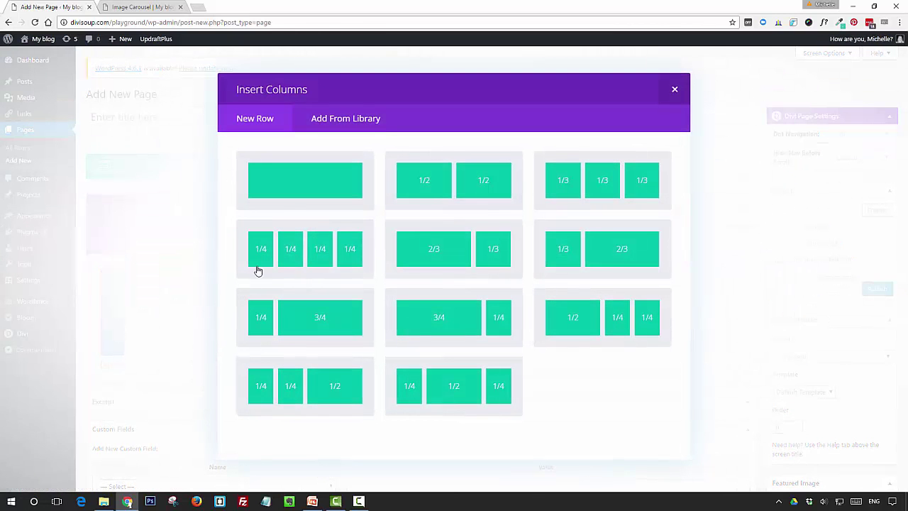
left_click(287, 182)
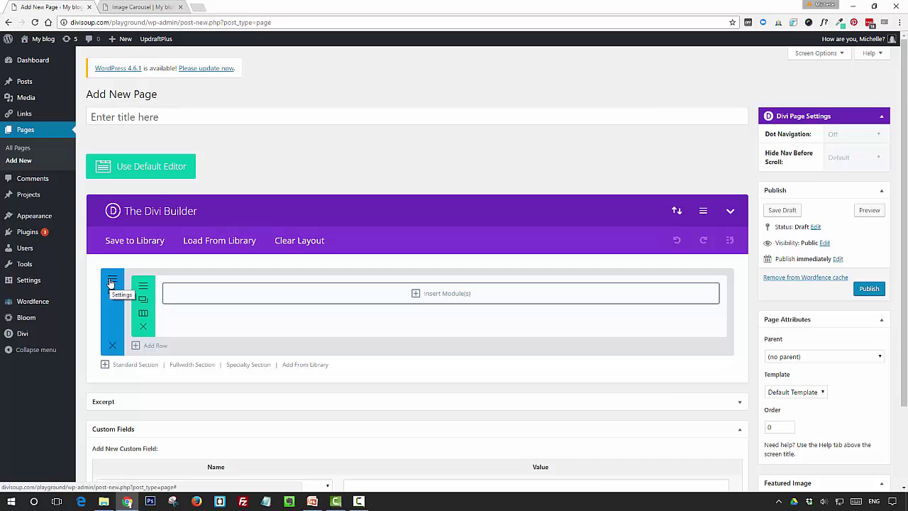
Step: Set the section's background colour to white (#ffffff)
left_click(111, 282)
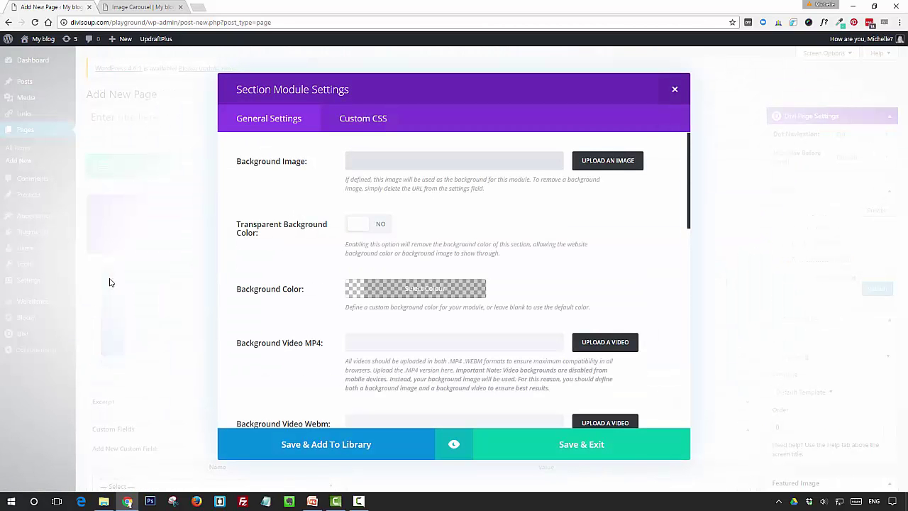
left_click(379, 292)
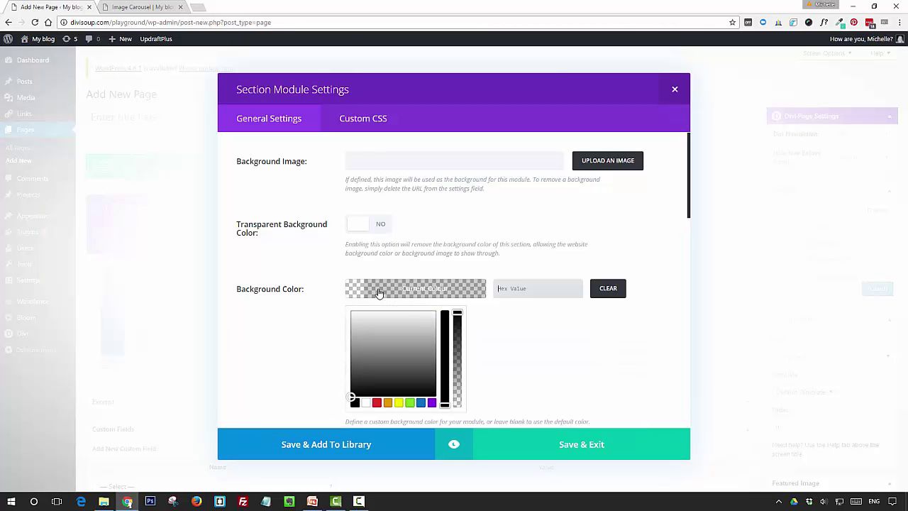
left_click(368, 402)
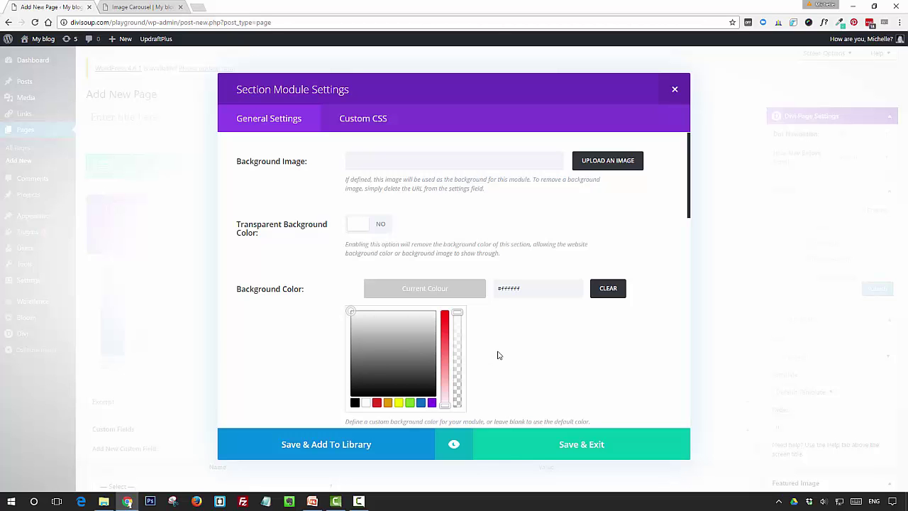
Step: Give the section the CSS class ds-carousel-section and save its settings
left_click(380, 121)
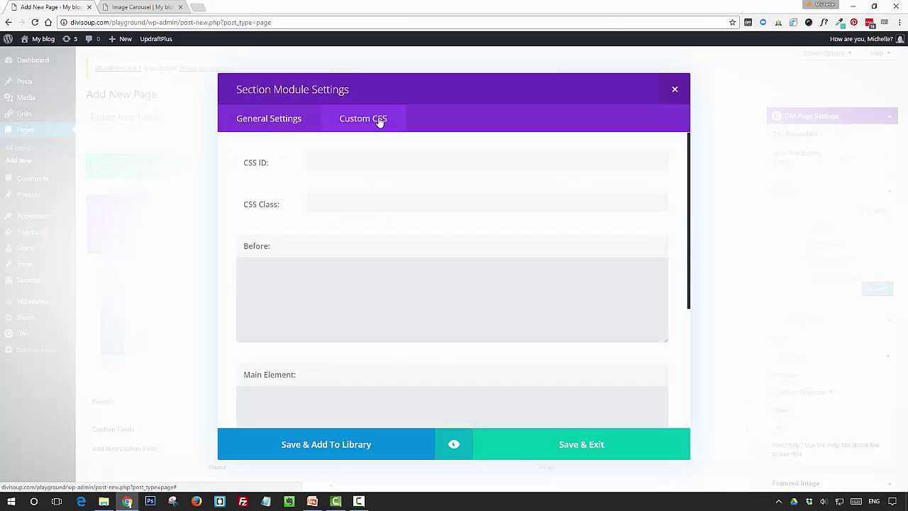
left_click(407, 206)
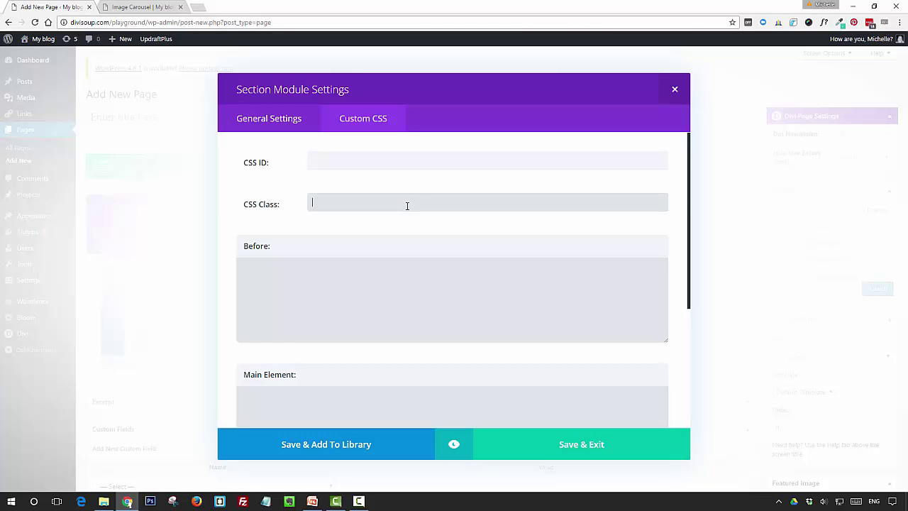
type("ds-carousel-section")
left_click(548, 448)
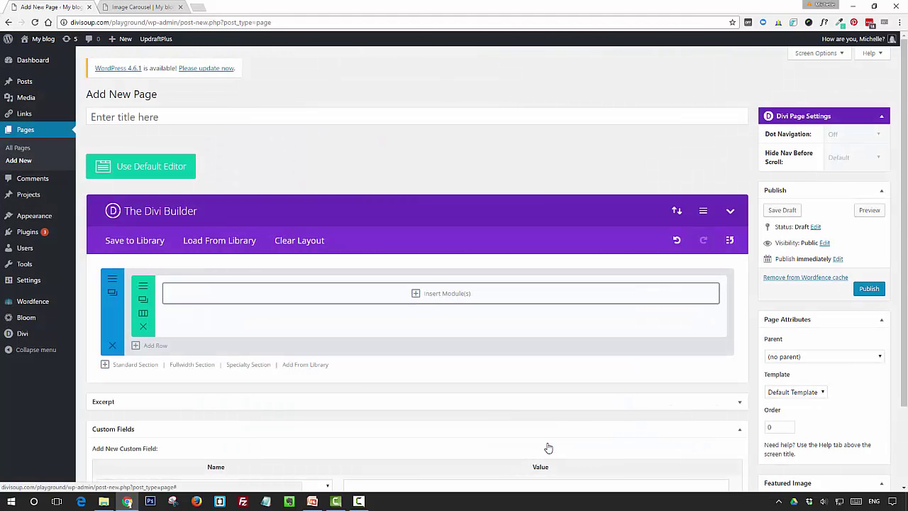
Step: Make the row fullwidth and enable a custom gutter width of 1
left_click(142, 291)
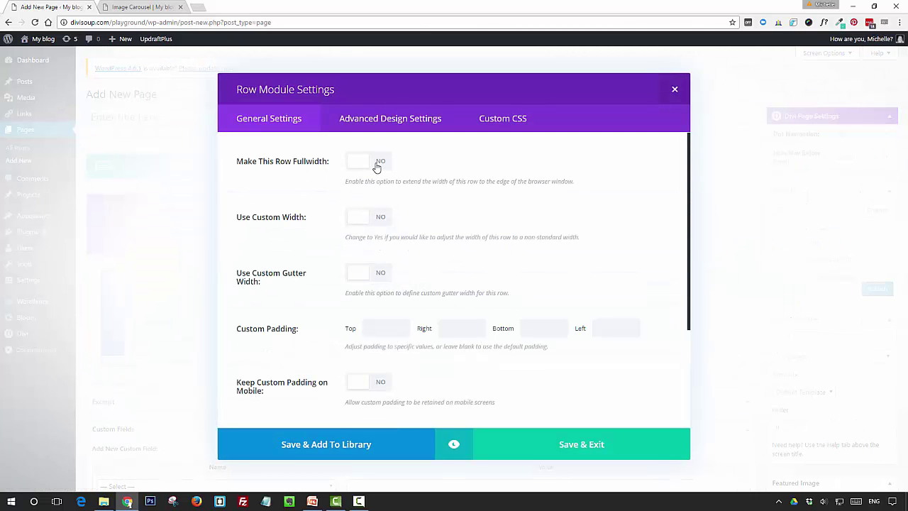
left_click(377, 165)
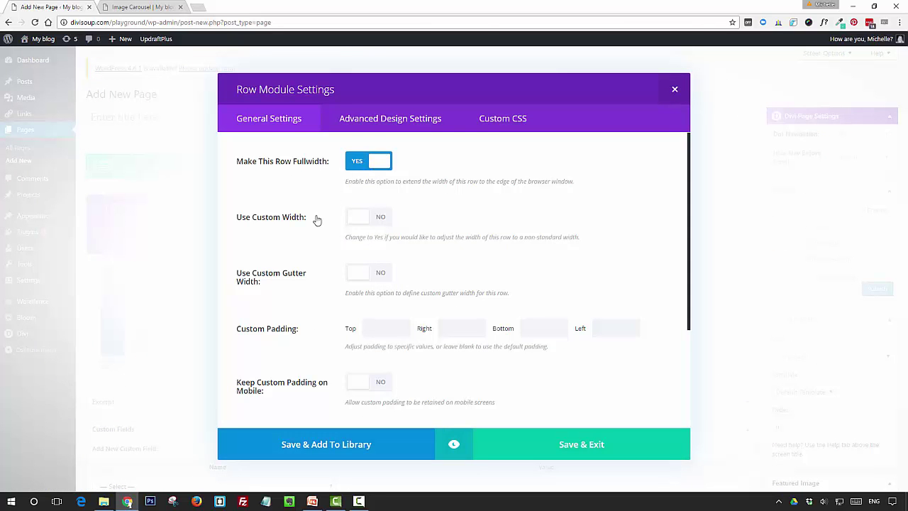
left_click(382, 275)
left_click(349, 329)
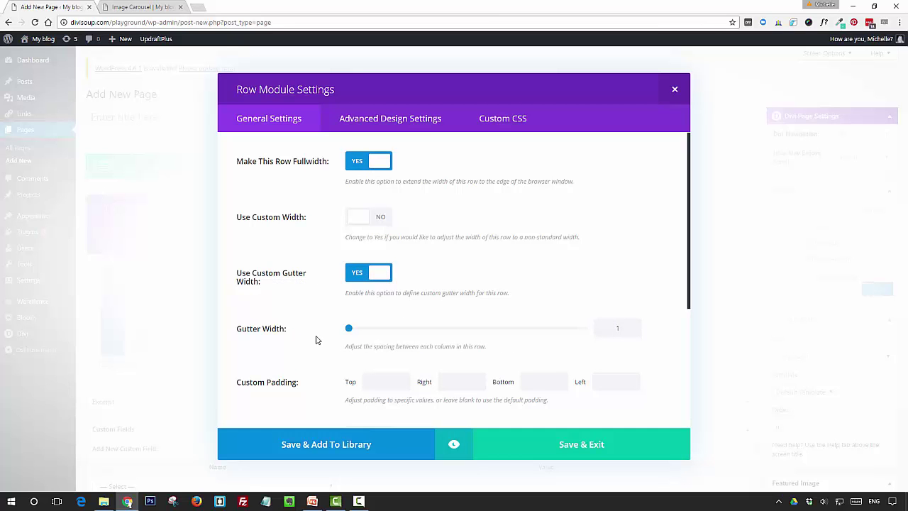
Step: Set the row's top and bottom custom padding to 0
type("0")
left_click(538, 383)
type("0")
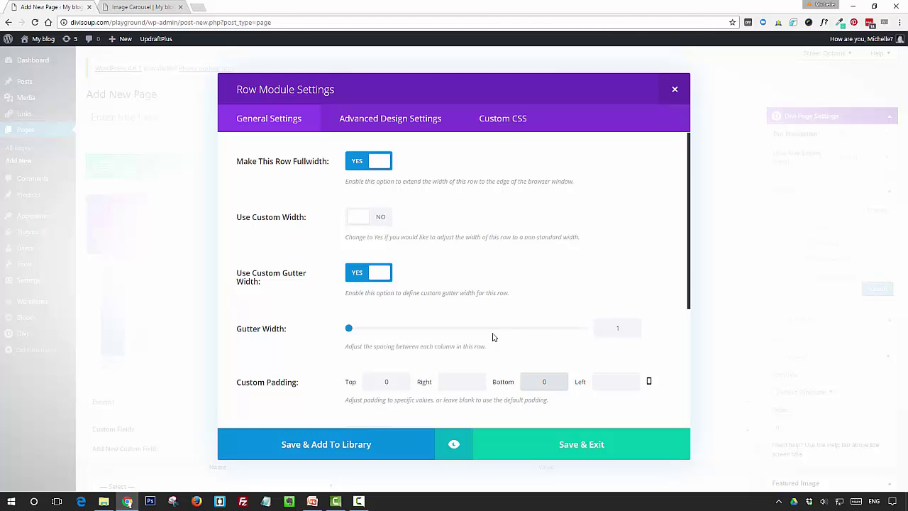
Step: Set the row's top and bottom custom margin to 0 in its advanced design settings
left_click(397, 121)
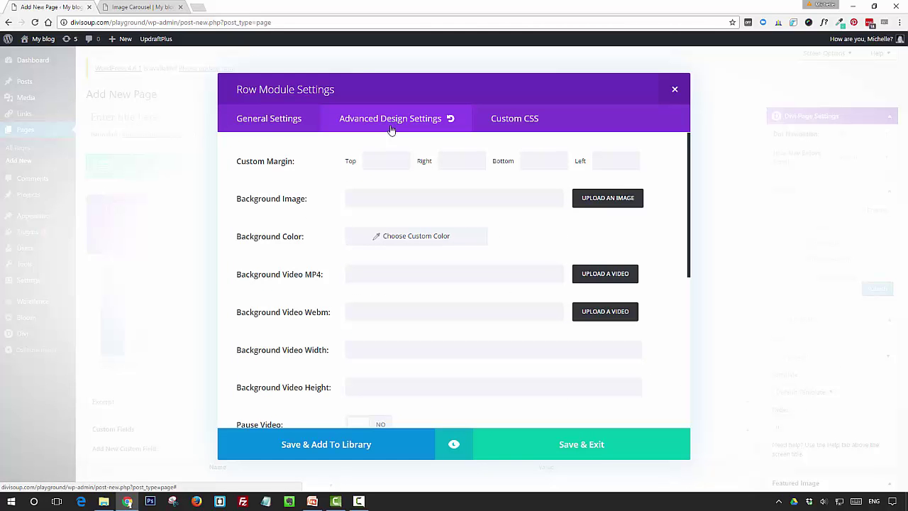
left_click(385, 165)
type("0")
left_click(542, 163)
type("0")
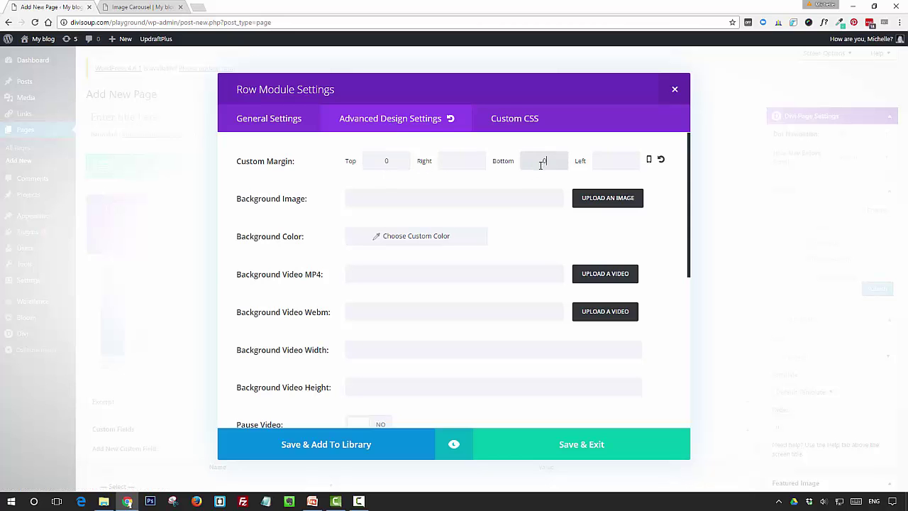
Step: Set the row's top and bottom column padding to 0 and save the row settings
scroll(509, 208, "down", 10)
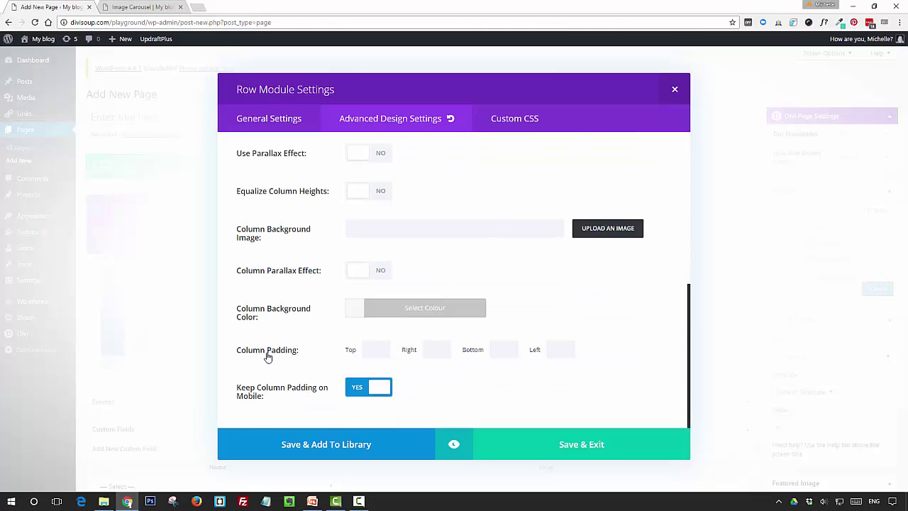
type("0")
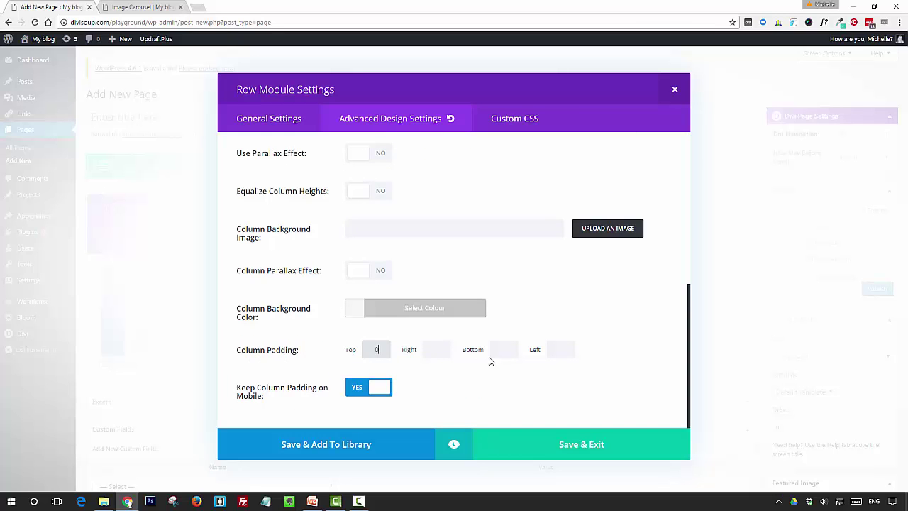
left_click(499, 348)
type("0")
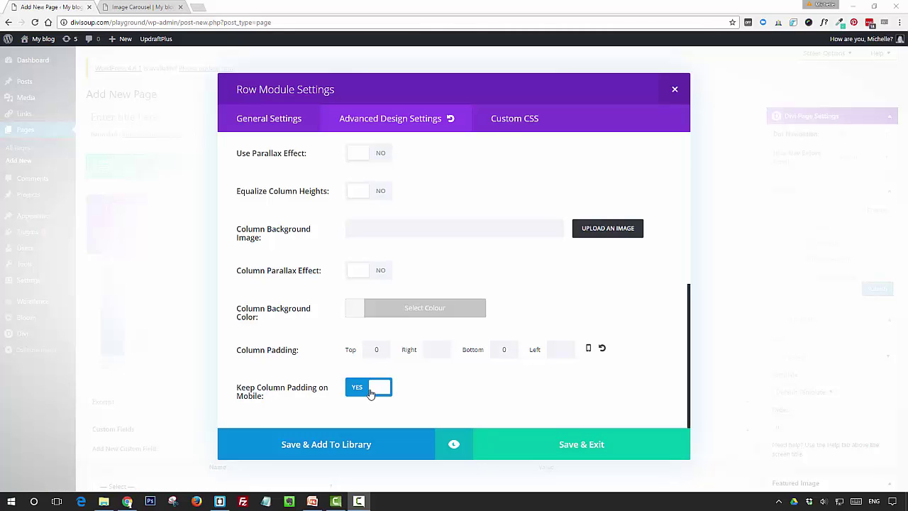
left_click(602, 446)
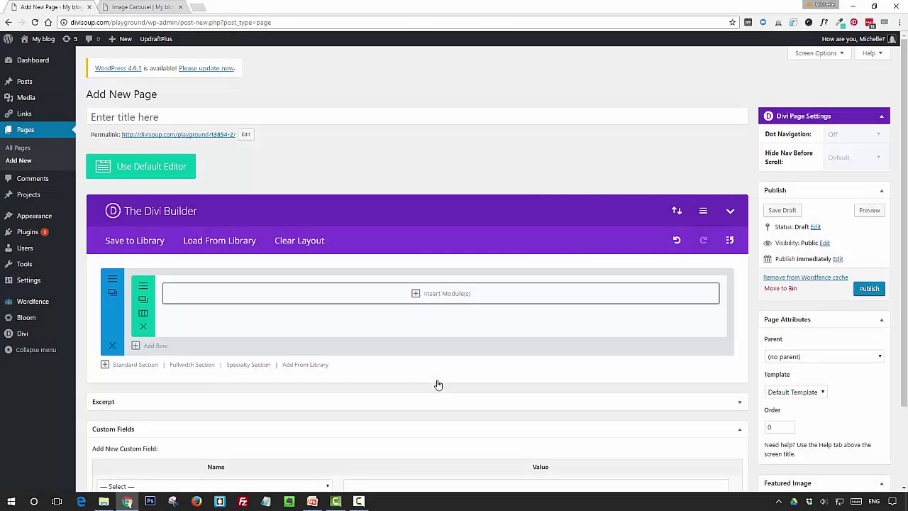
Step: Insert an Image module in the row and set its image to the Shopbrand logo (logo10-1.jpg) from the media library
left_click(433, 295)
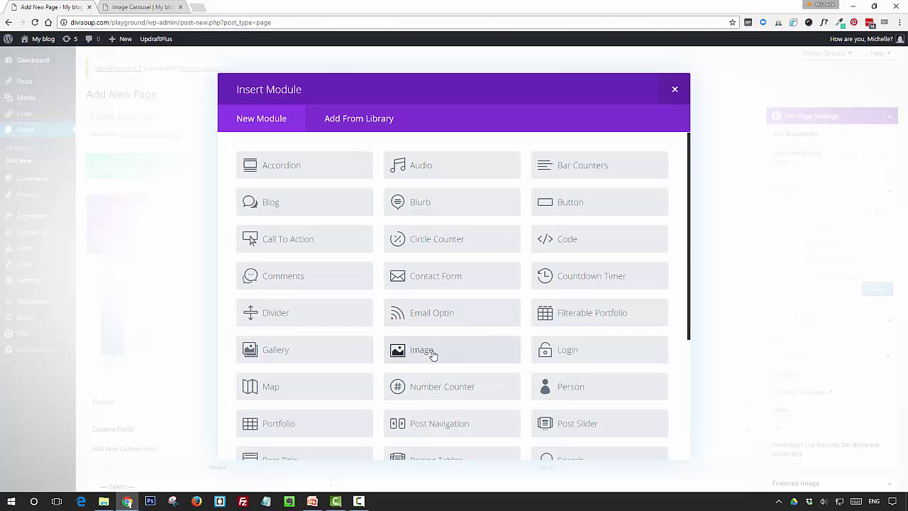
left_click(422, 350)
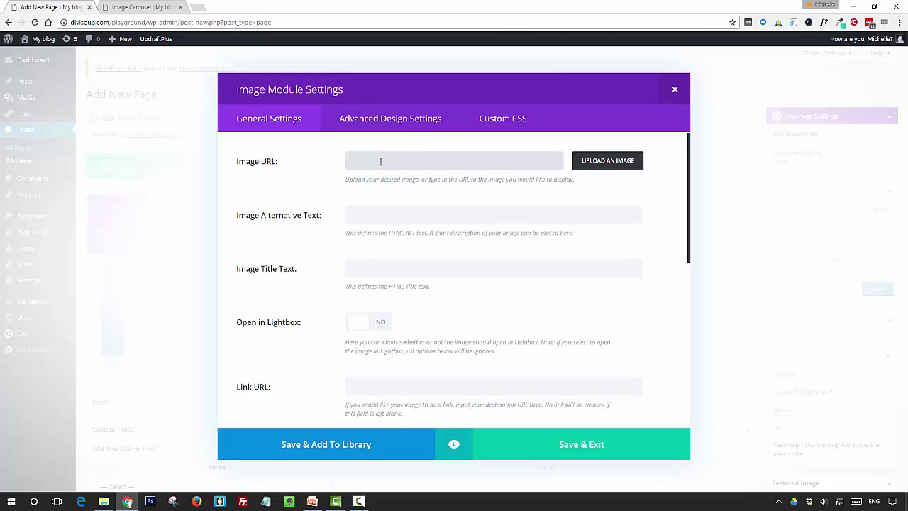
left_click(627, 168)
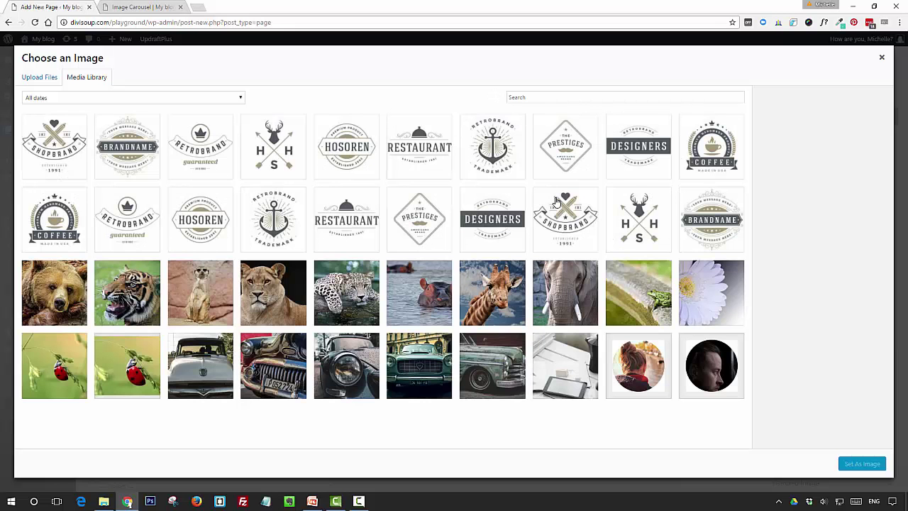
left_click(63, 164)
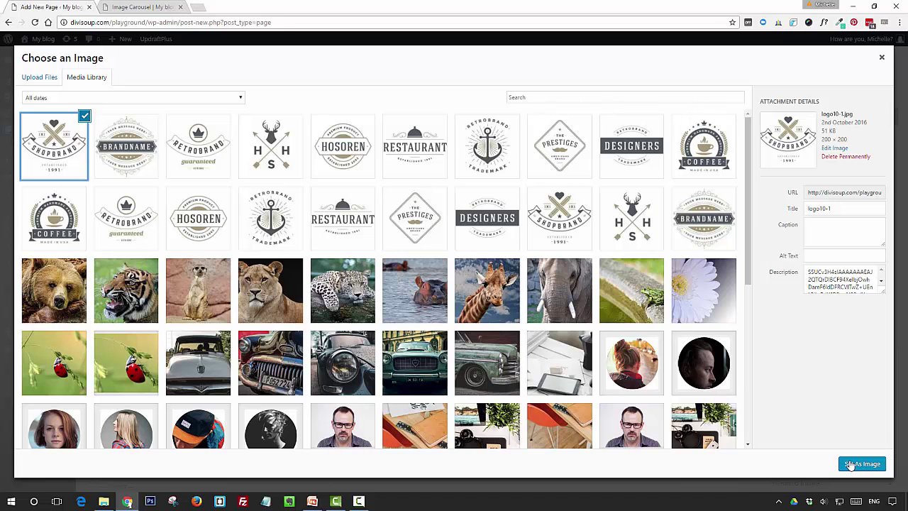
left_click(851, 465)
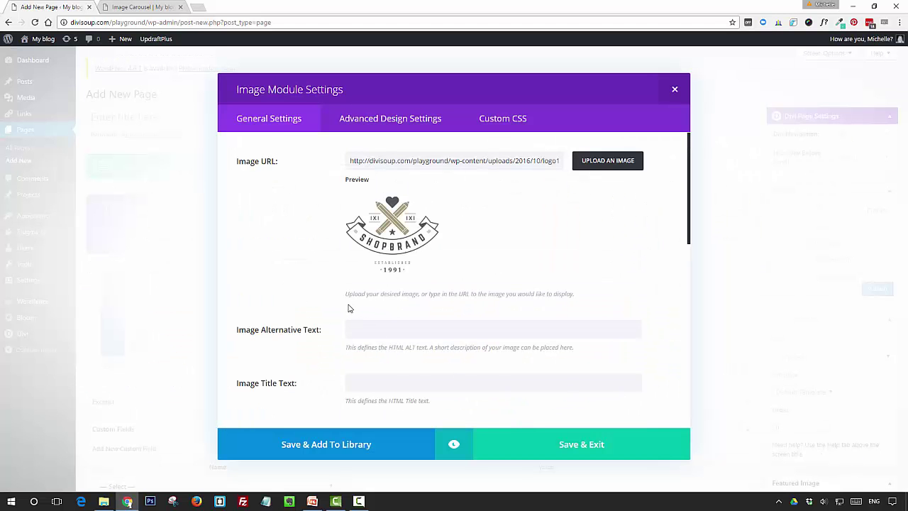
Step: Set the image module's animation to No Animation and its image alignment to Center
scroll(347, 308, "down", 2)
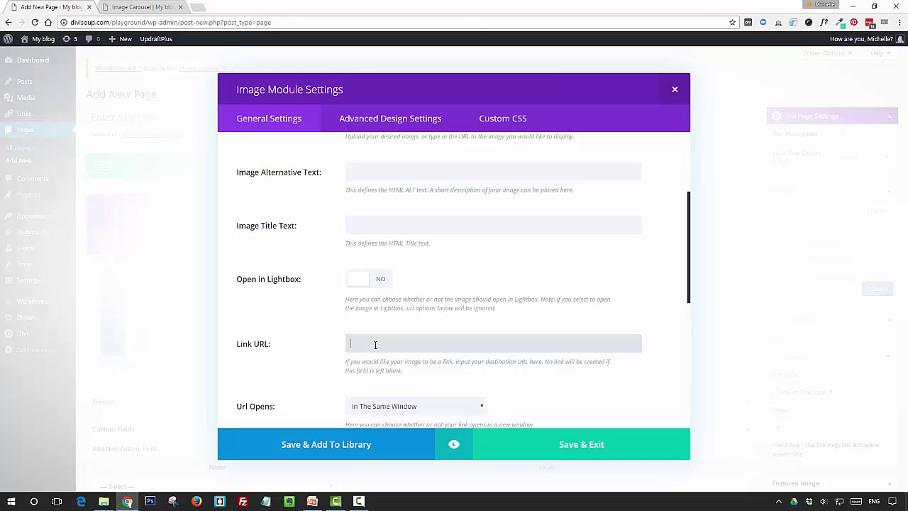
scroll(376, 345, "down", 2)
scroll(376, 344, "down", 2)
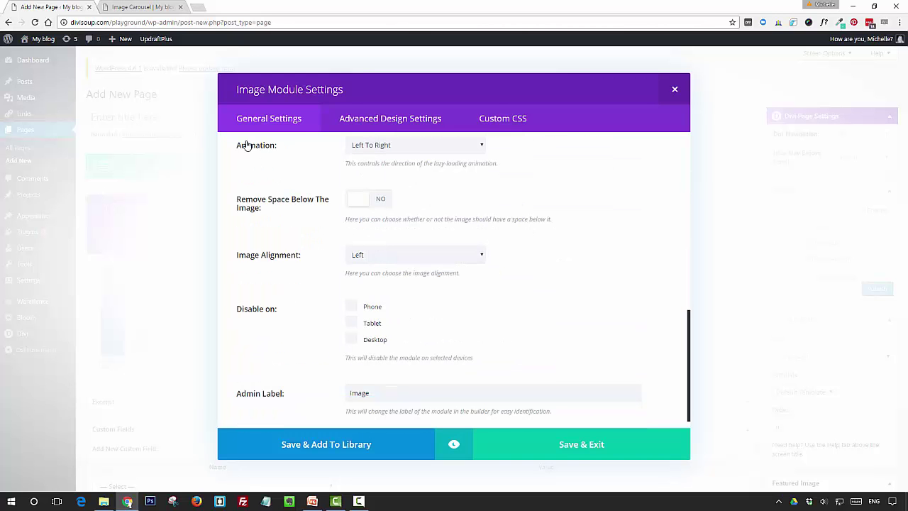
left_click(399, 147)
key("Escape")
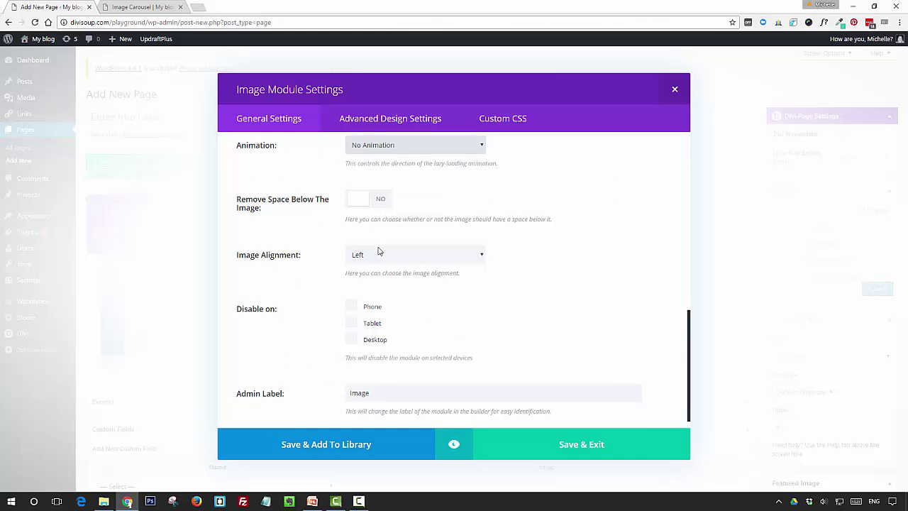
left_click(378, 251)
left_click(377, 277)
scroll(461, 398, "down", 1)
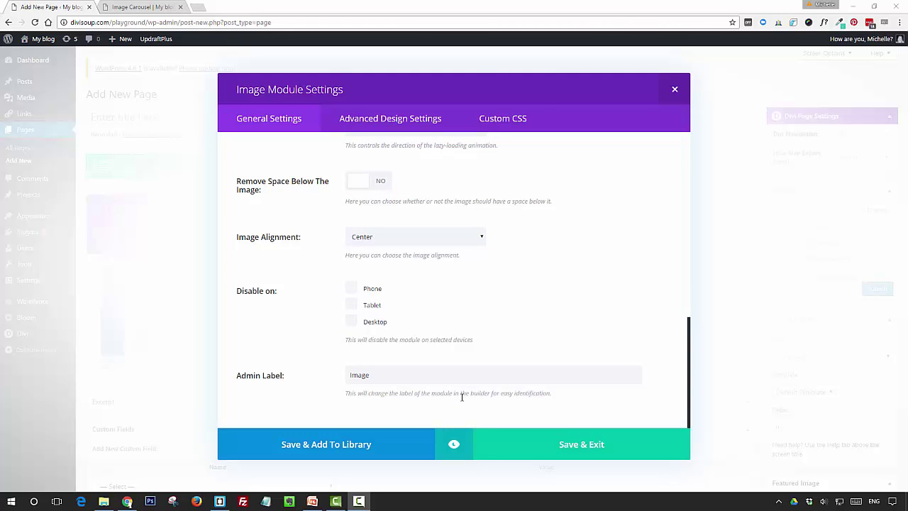
Step: Give the image module the CSS class ds-carousel-logo and save its settings
left_click(504, 122)
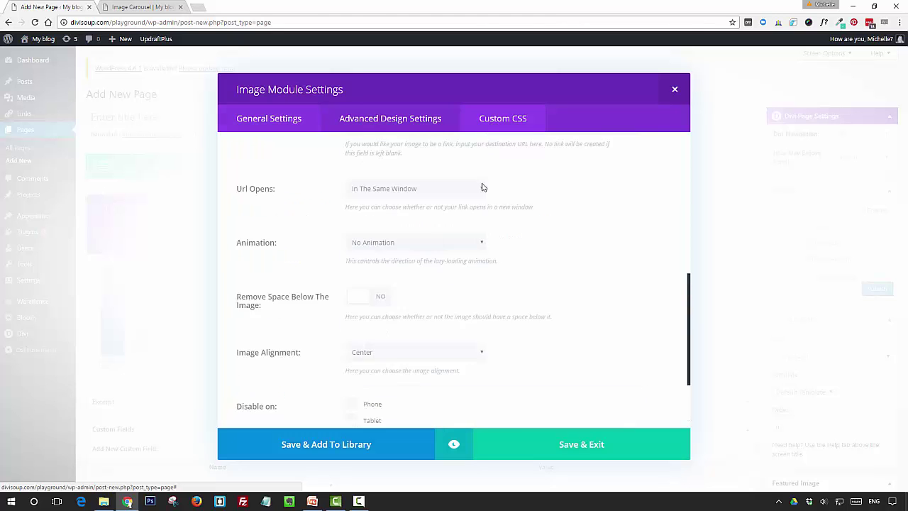
left_click(329, 203)
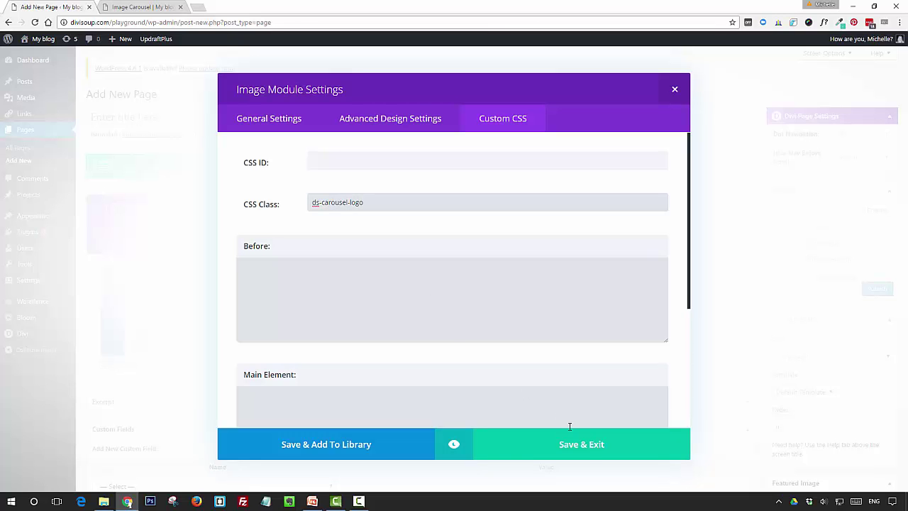
left_click(591, 445)
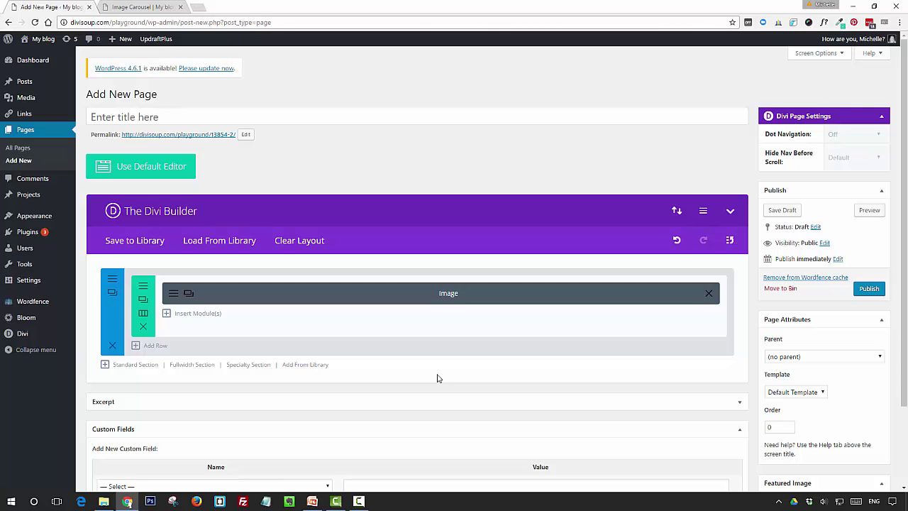
Step: Duplicate the Image module four times to get five image modules in the row
left_click(188, 294)
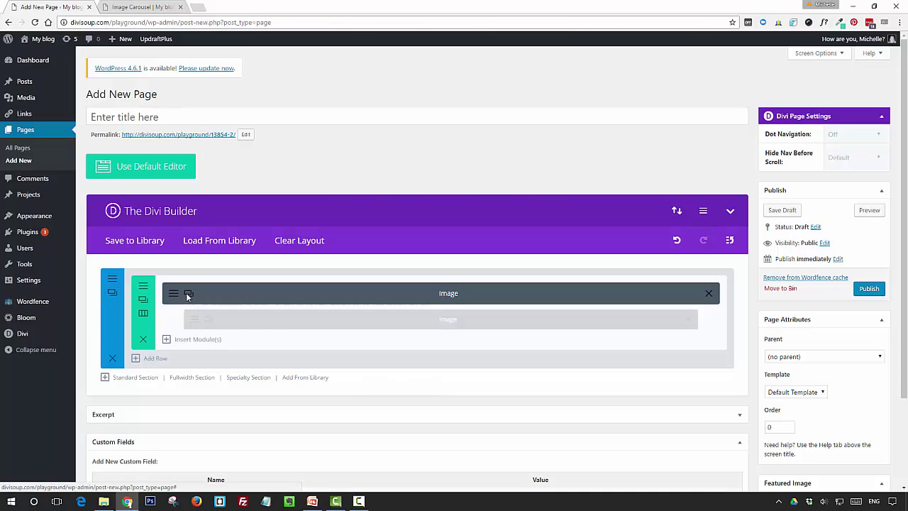
left_click(188, 293)
left_click(188, 293)
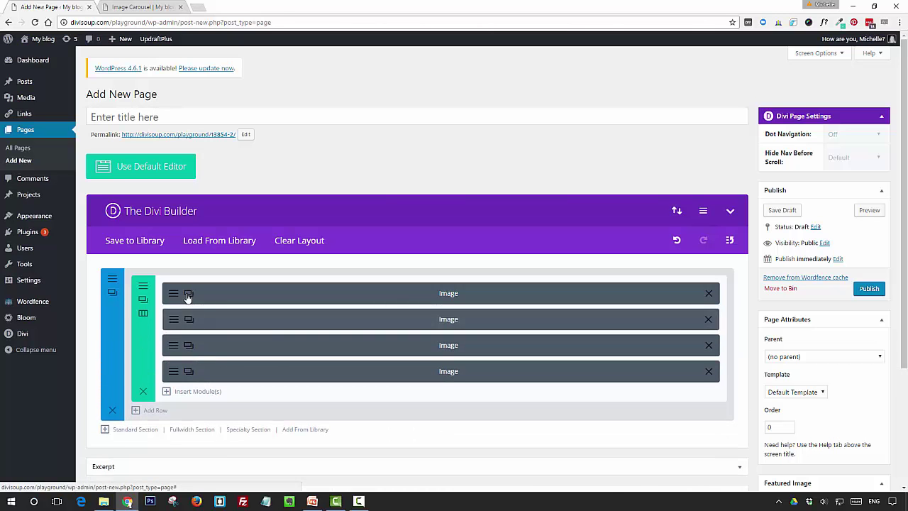
left_click(188, 294)
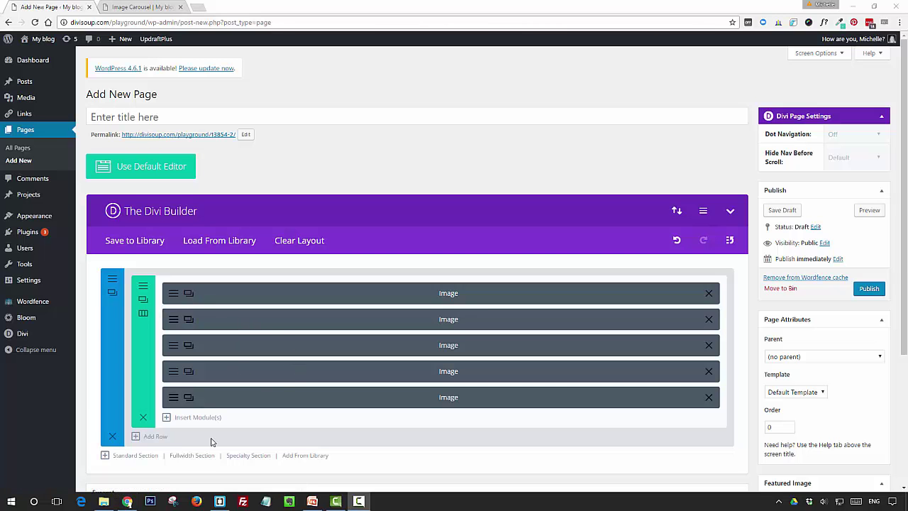
Step: Replace the first image module's picture with the Hosoren logo (logo6.jpg) from the media library and save the module
left_click(175, 297)
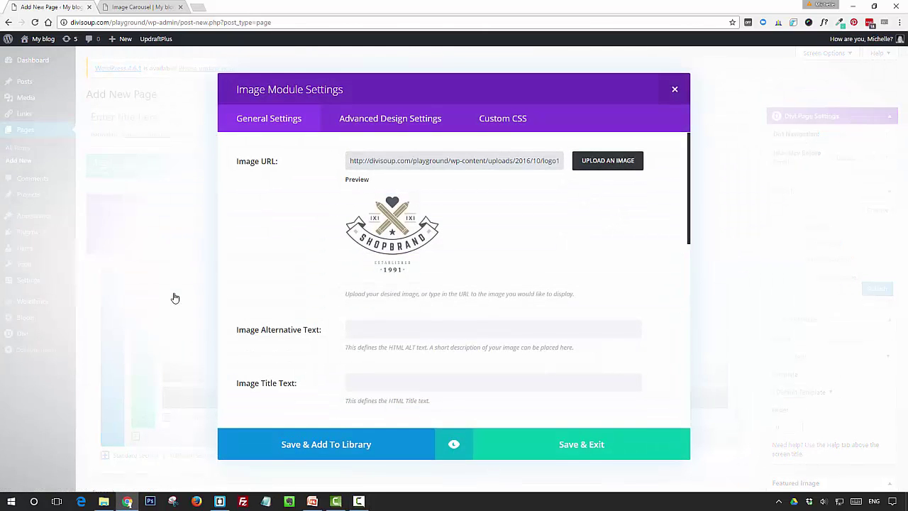
left_click(600, 162)
left_click(207, 230)
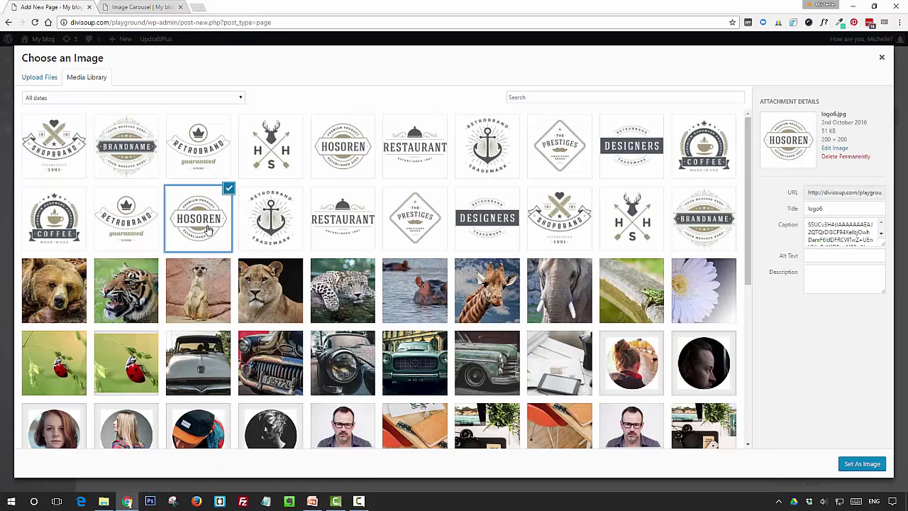
left_click(858, 465)
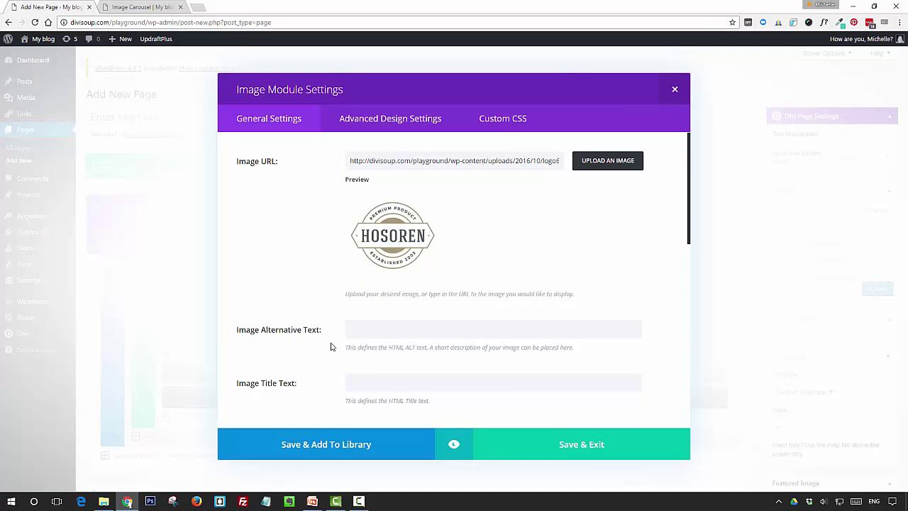
scroll(333, 347, "down", 2)
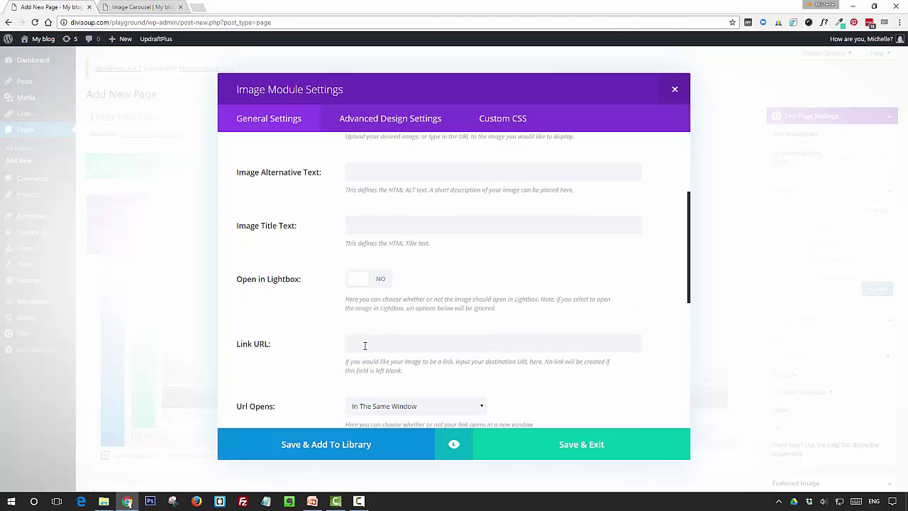
left_click(518, 439)
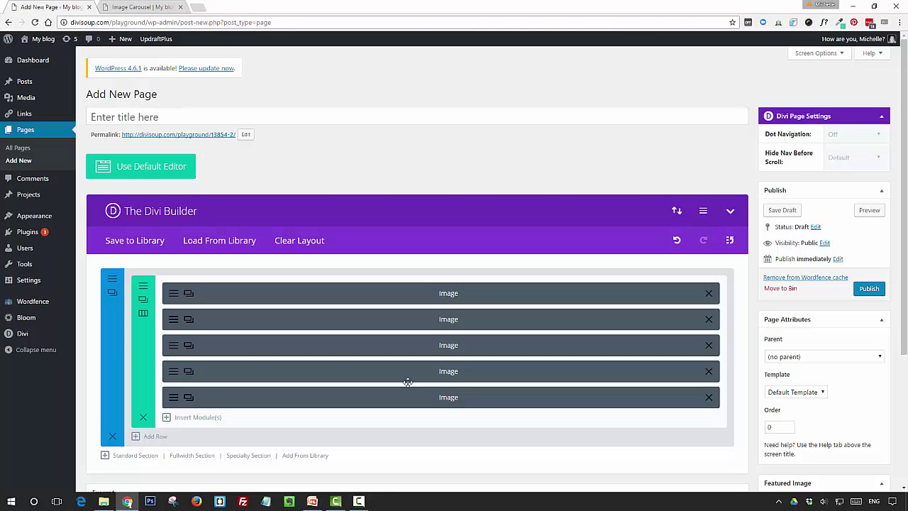
Step: Duplicate the row of five image modules twice to get three rows in the section
scroll(408, 382, "down", 3)
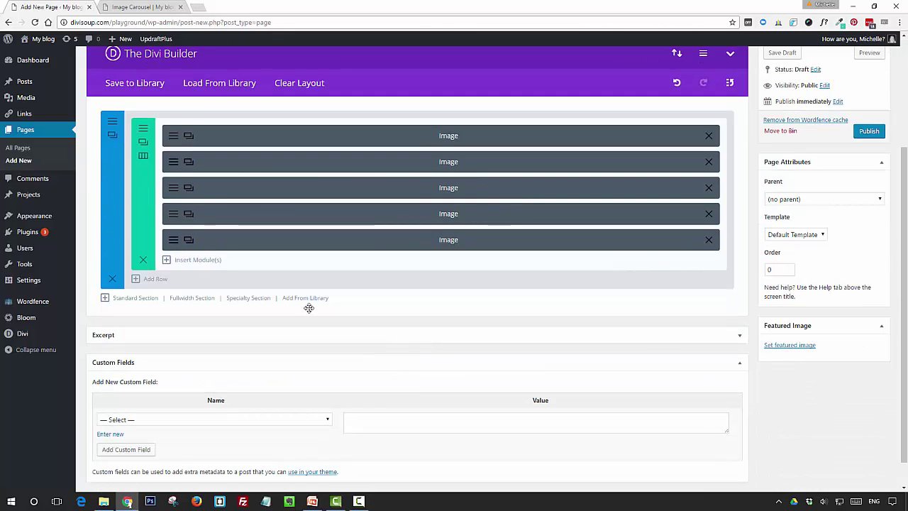
left_click(143, 145)
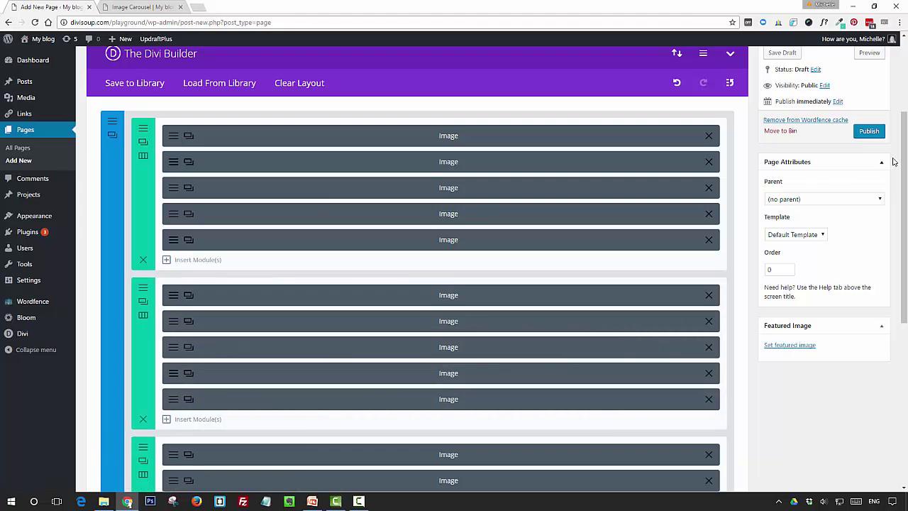
left_click_drag(906, 175, 905, 207)
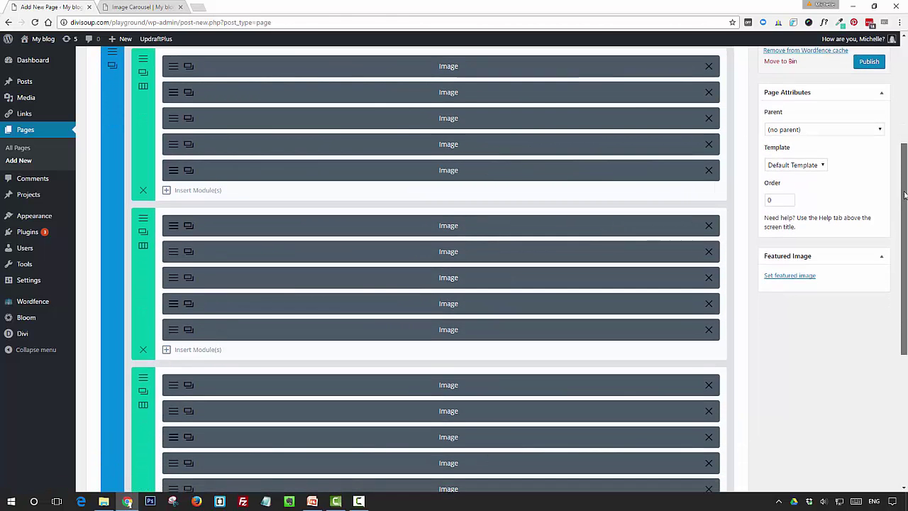
Step: Check the image settings of the second row's first module, close them unchanged, and review the duplicated rows
left_click(173, 231)
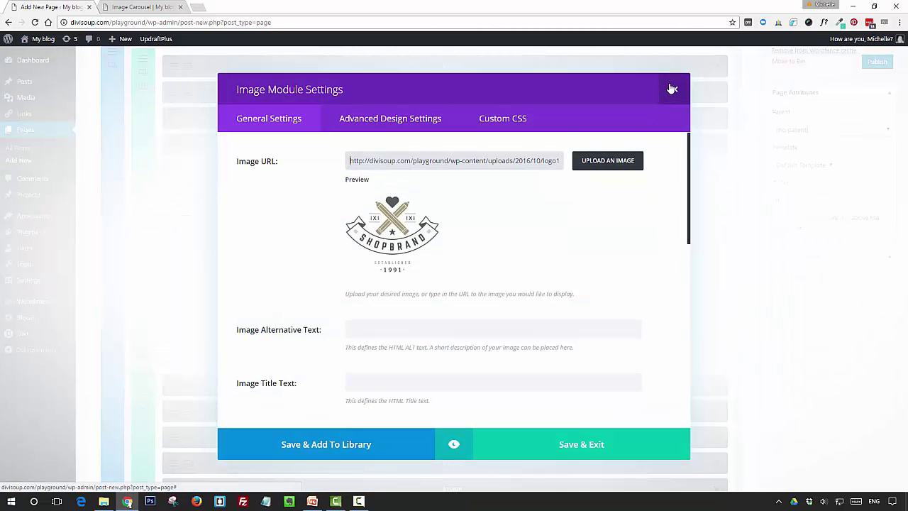
left_click(673, 89)
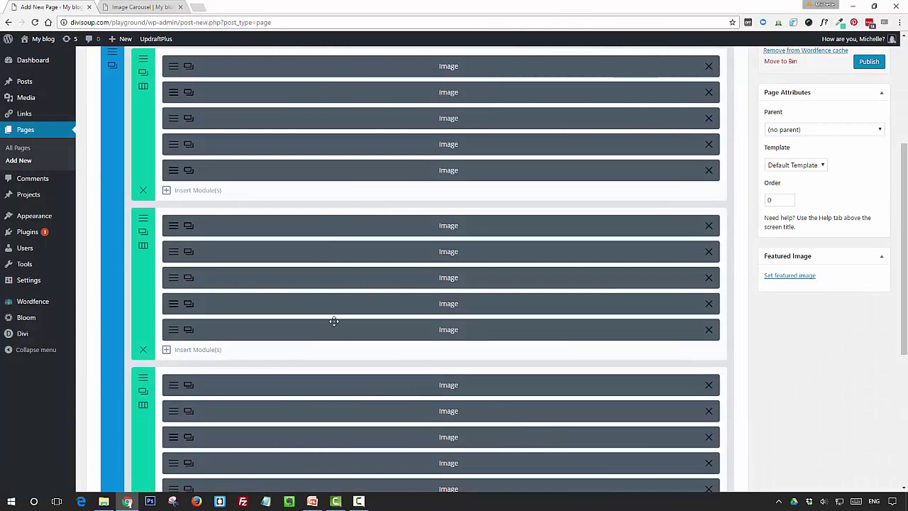
scroll(334, 322, "down", 2)
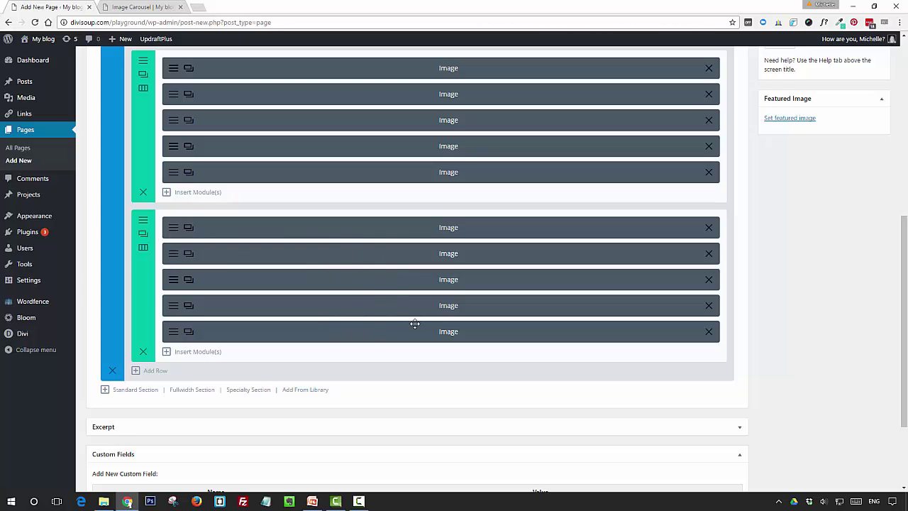
scroll(368, 251, "up", 3)
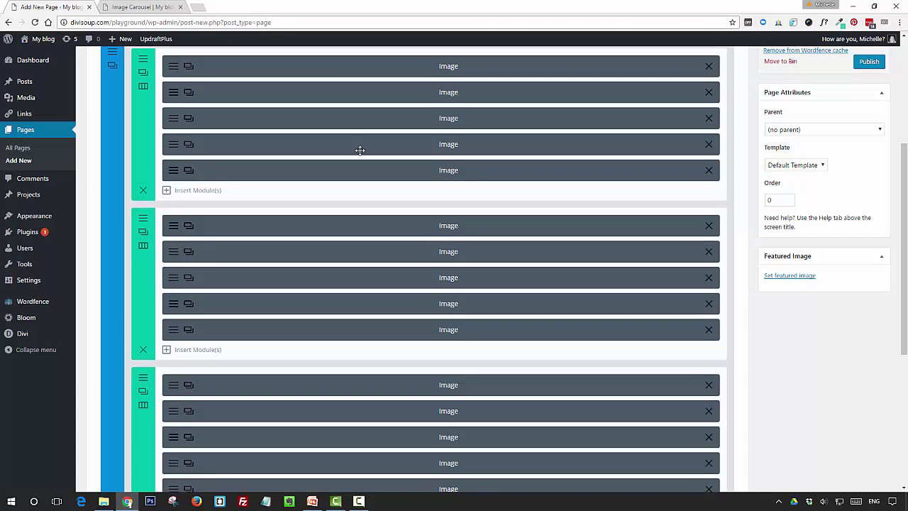
Step: Give the first row the CSS class ds-image-carousel-first and save its settings
scroll(457, 227, "up", 3)
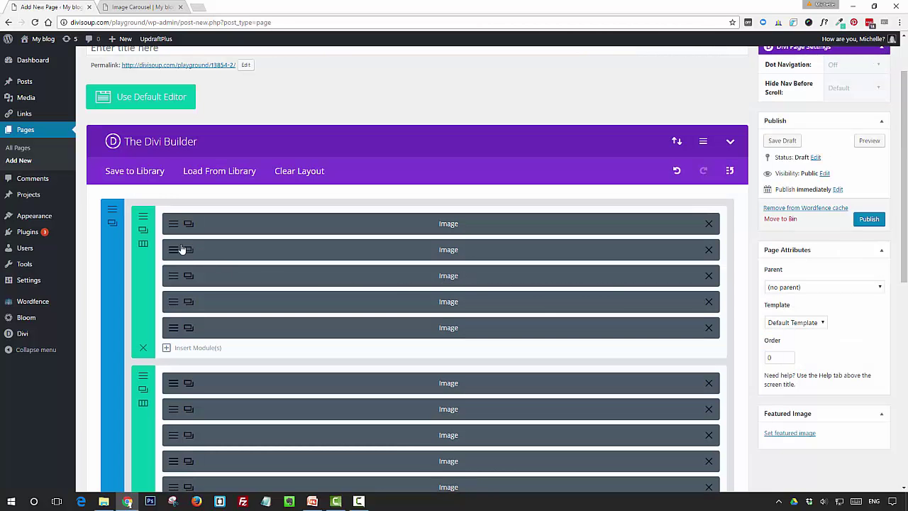
left_click(143, 222)
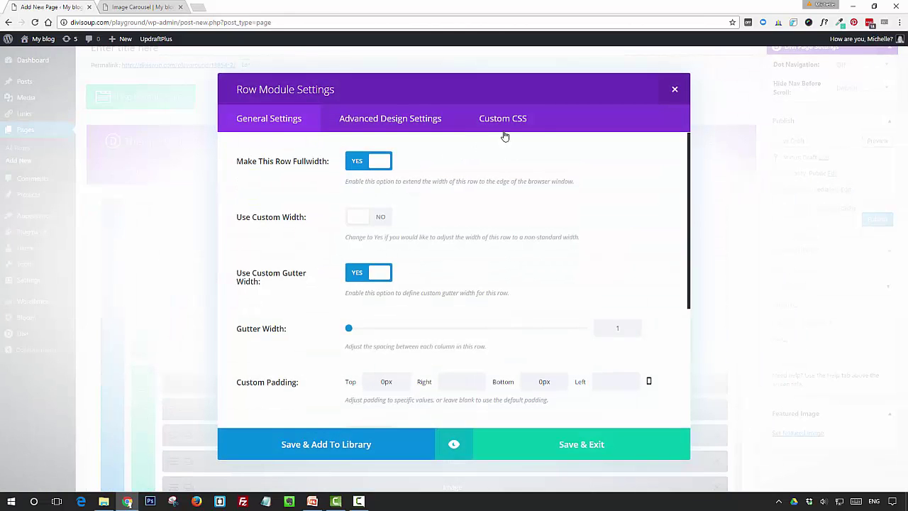
left_click(508, 121)
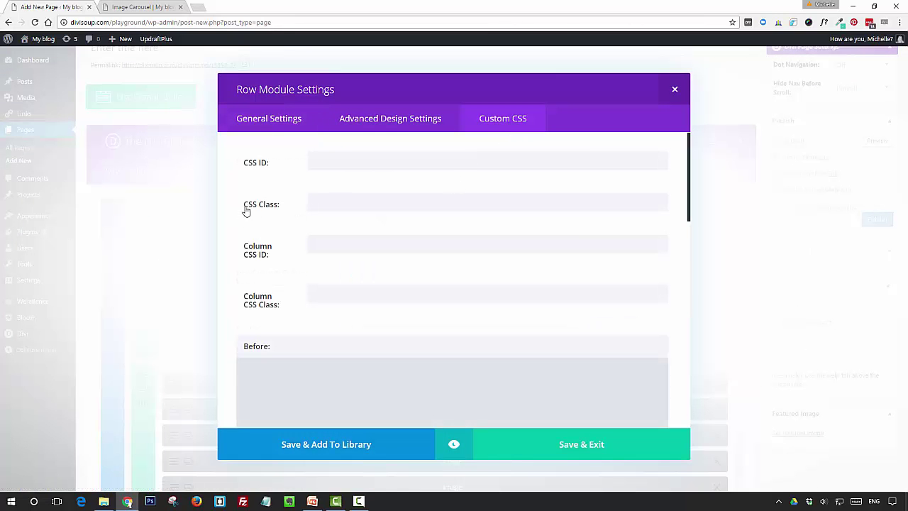
left_click(337, 205)
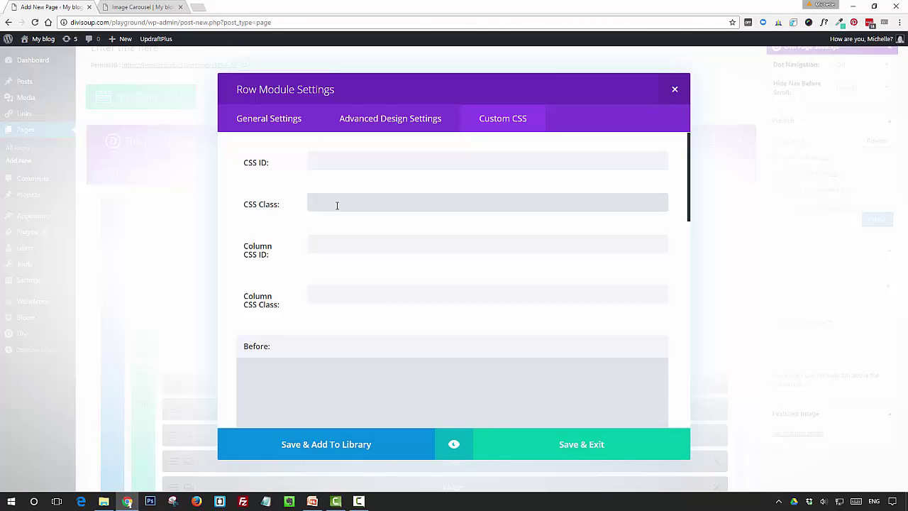
type("ds-image-carousel-first")
left_click(589, 445)
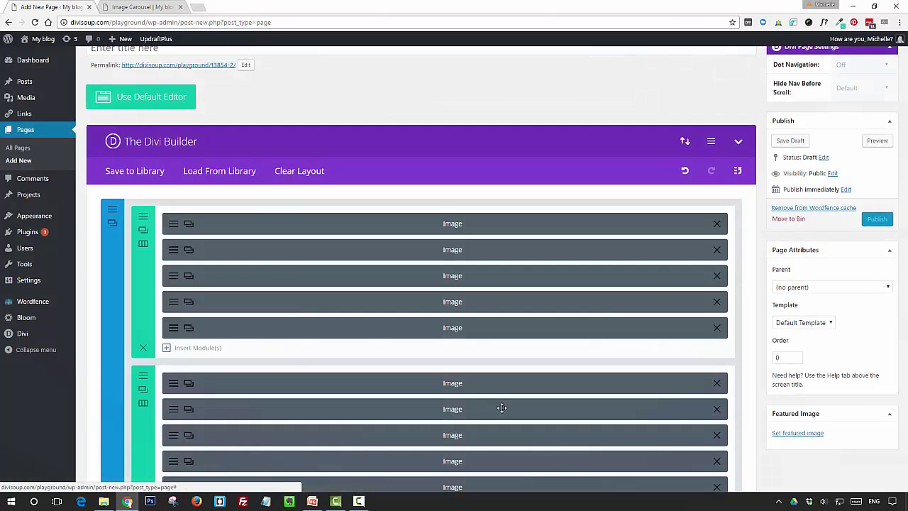
Step: Give the second row the CSS class ds-image-carousel-second and save its settings
scroll(182, 289, "down", 2)
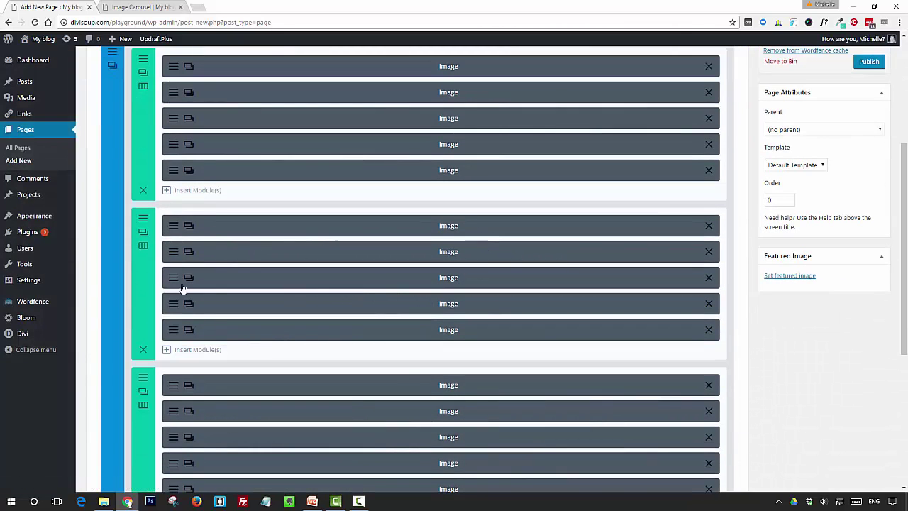
left_click(143, 230)
left_click(503, 120)
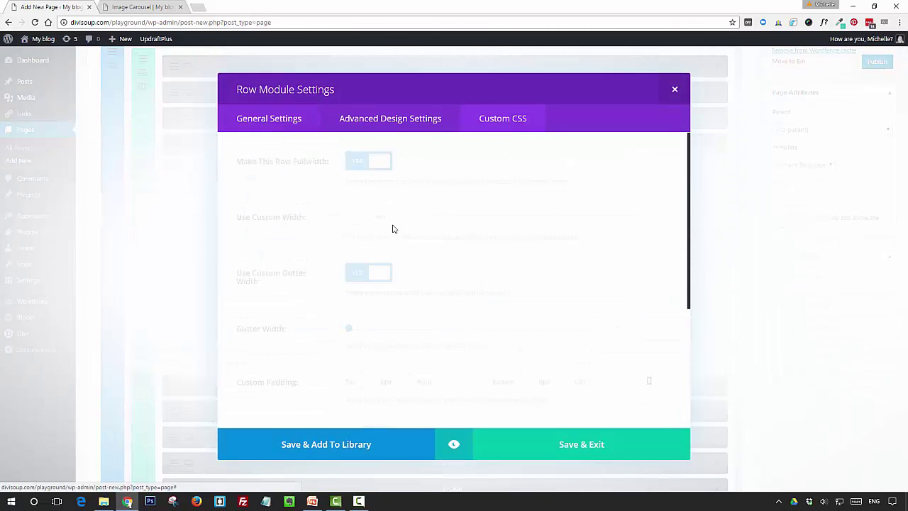
left_click(371, 207)
type("ds-")
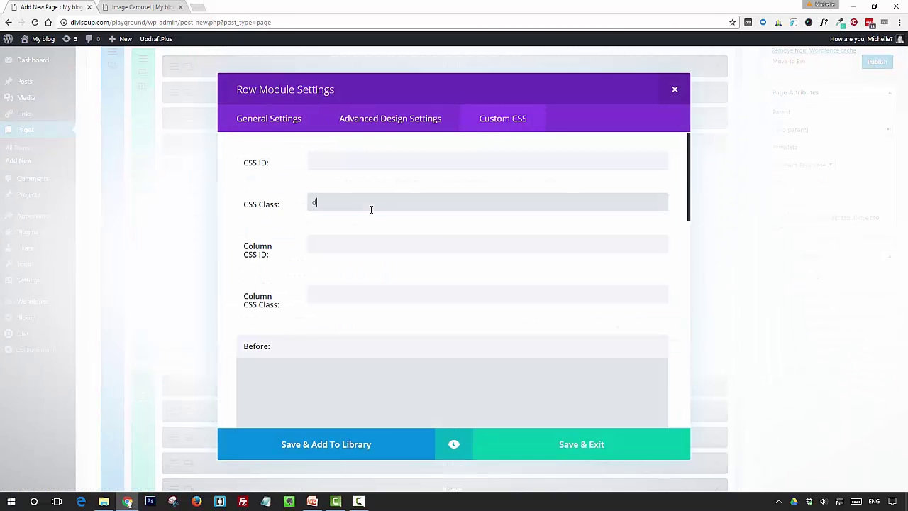
type("image-cao")
type("usel-second")
left_click(354, 203)
type("r")
left_click(572, 444)
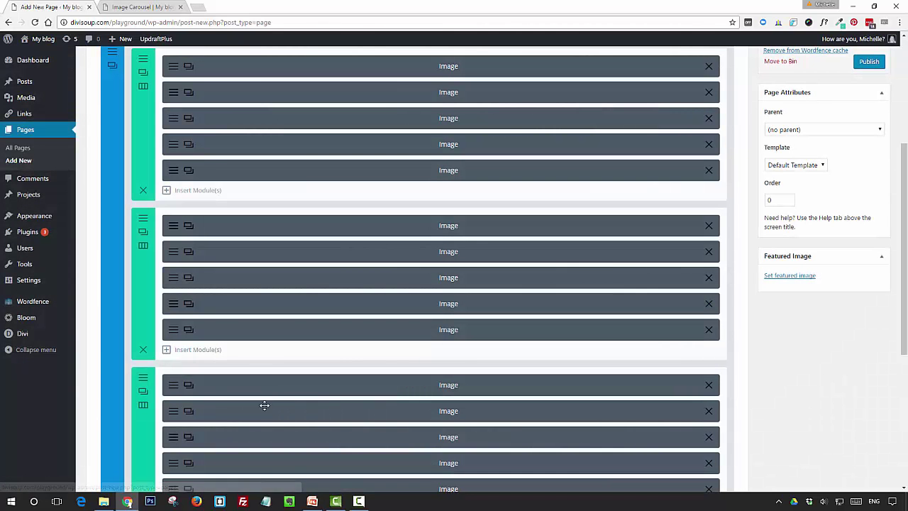
Step: Give the third row the CSS class ds-image-carousel-third and save its settings
left_click(142, 388)
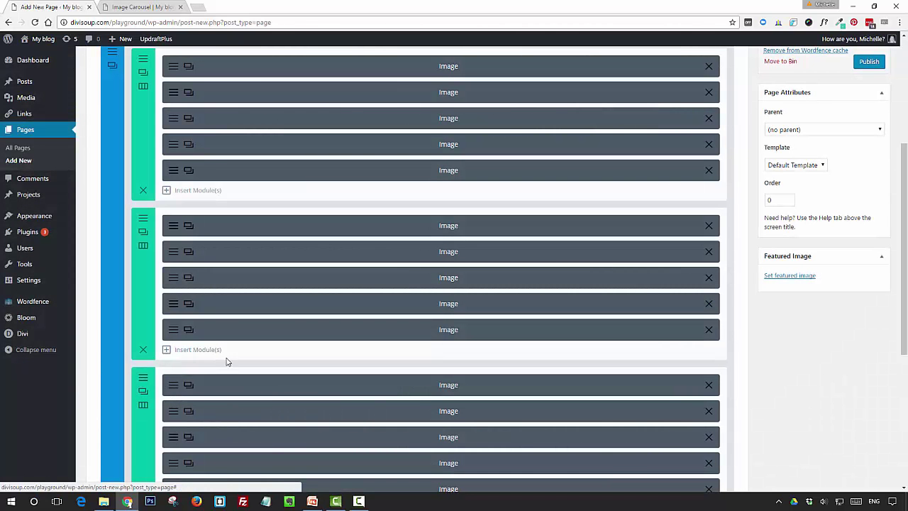
left_click(483, 117)
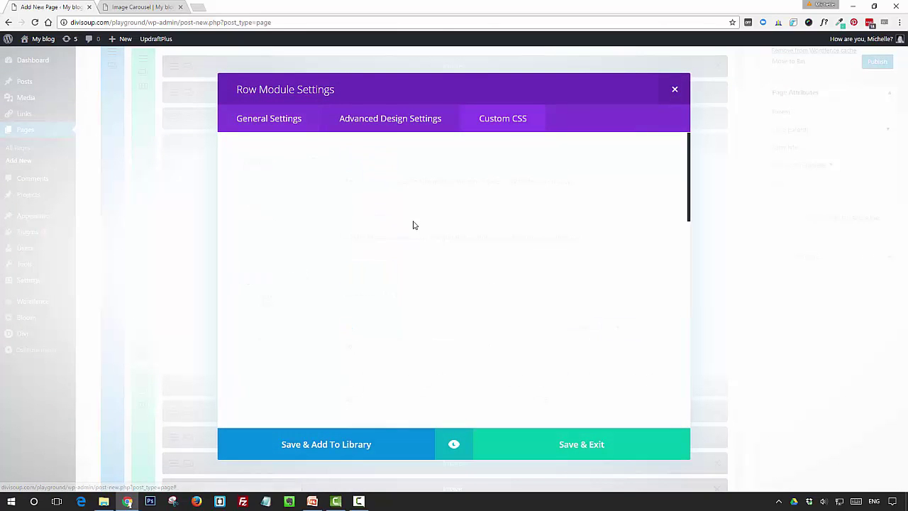
left_click(406, 213)
type("ds-image-c")
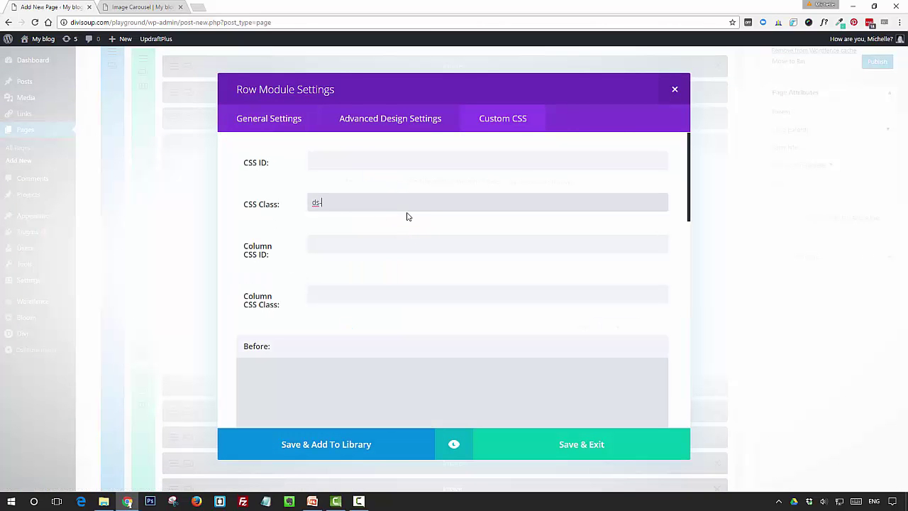
type("arousel-third")
left_click(568, 444)
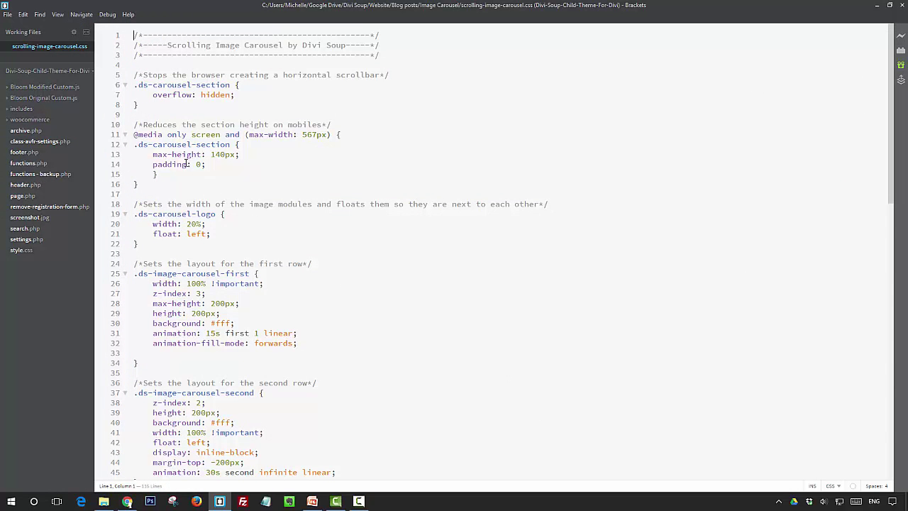
Step: Examine the section, mobile, logo and first-row rules in scrolling-image-carousel.css, including the first row's animation properties
left_click_drag(142, 105, 134, 85)
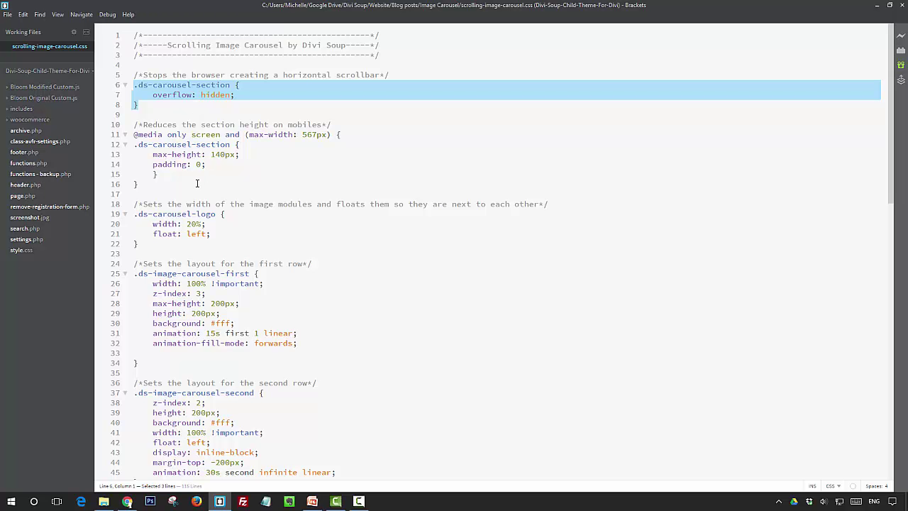
left_click_drag(198, 184, 127, 135)
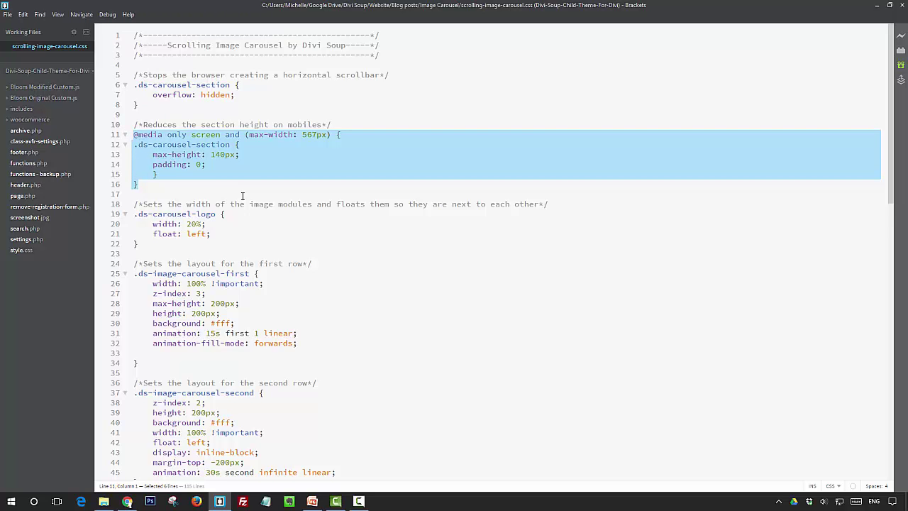
left_click_drag(156, 248, 127, 213)
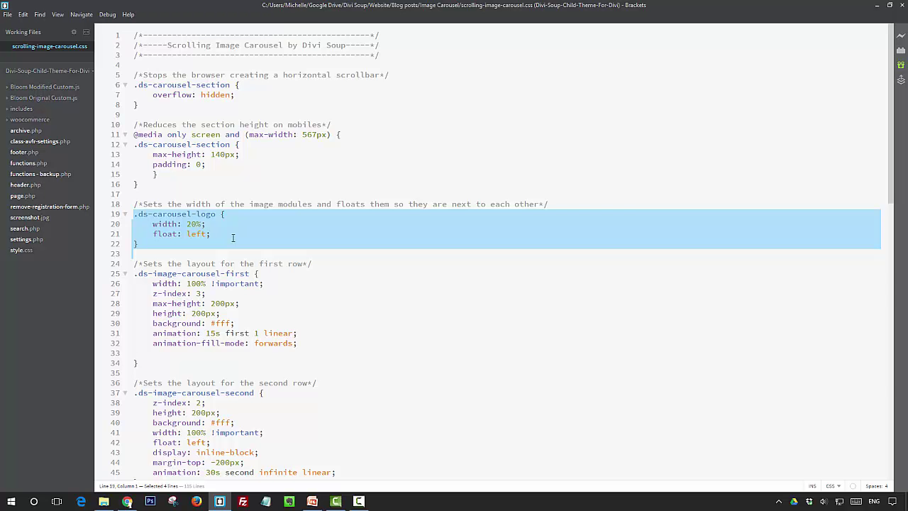
left_click_drag(177, 364, 126, 273)
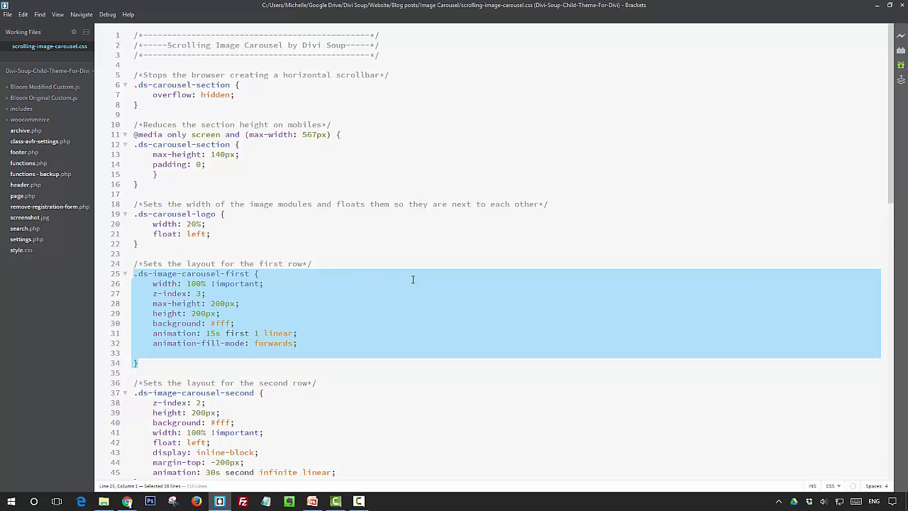
scroll(413, 279, "down", 5)
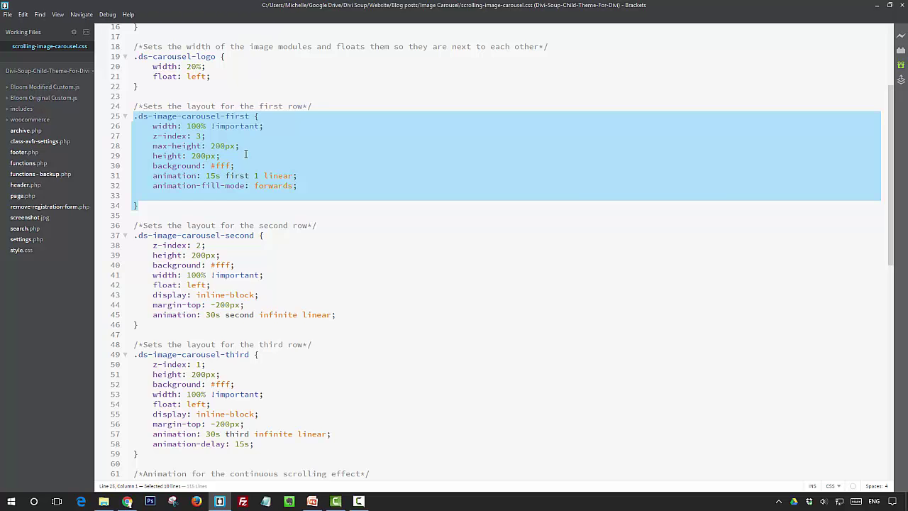
left_click(154, 175)
left_click_drag(153, 175, 298, 186)
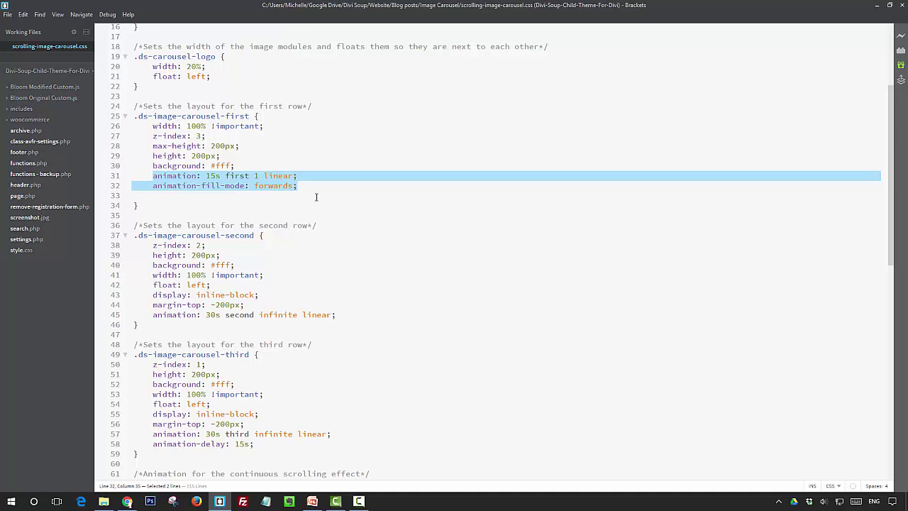
Step: Examine the layout rules for the second and third carousel rows, including the second row's top margin
scroll(316, 197, "down", 5)
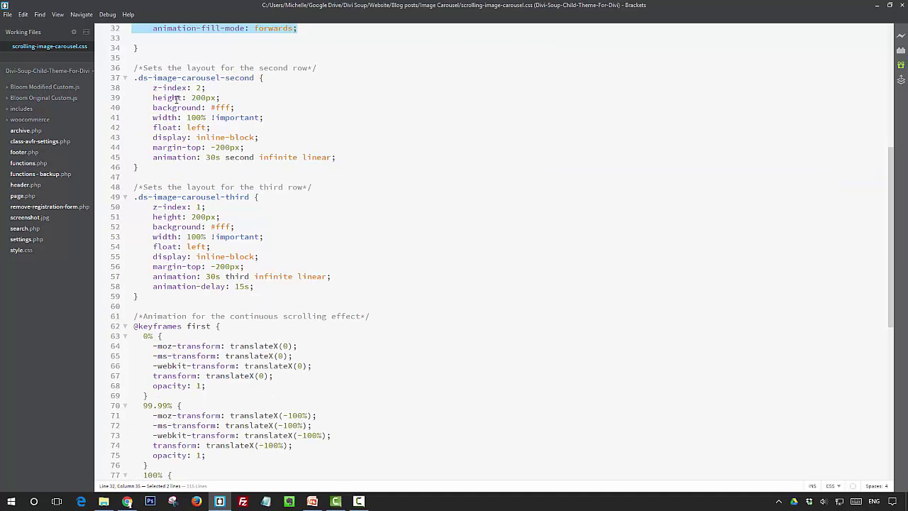
left_click_drag(133, 67, 206, 298)
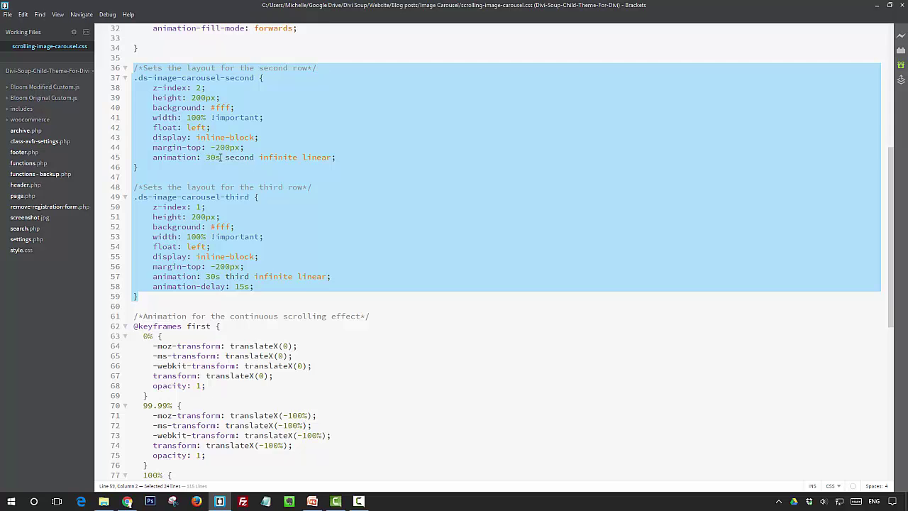
left_click(169, 165)
left_click_drag(155, 151, 249, 148)
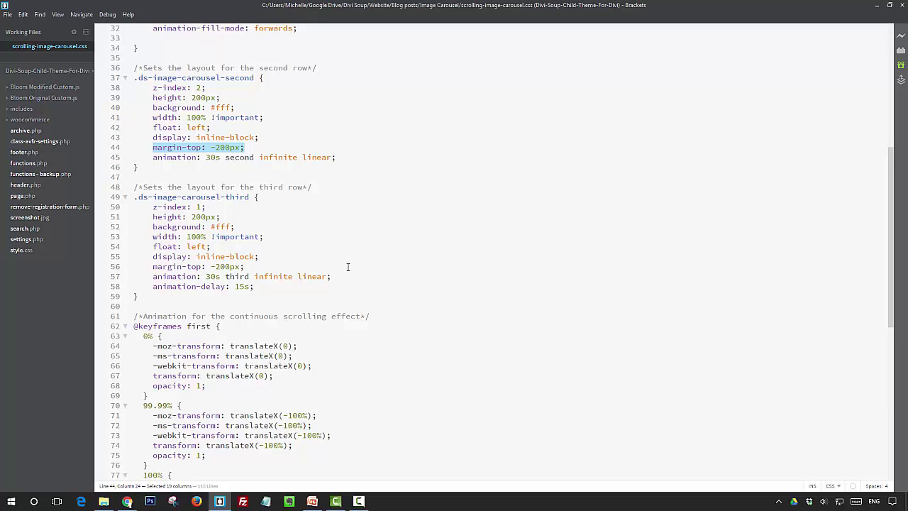
left_click(365, 237)
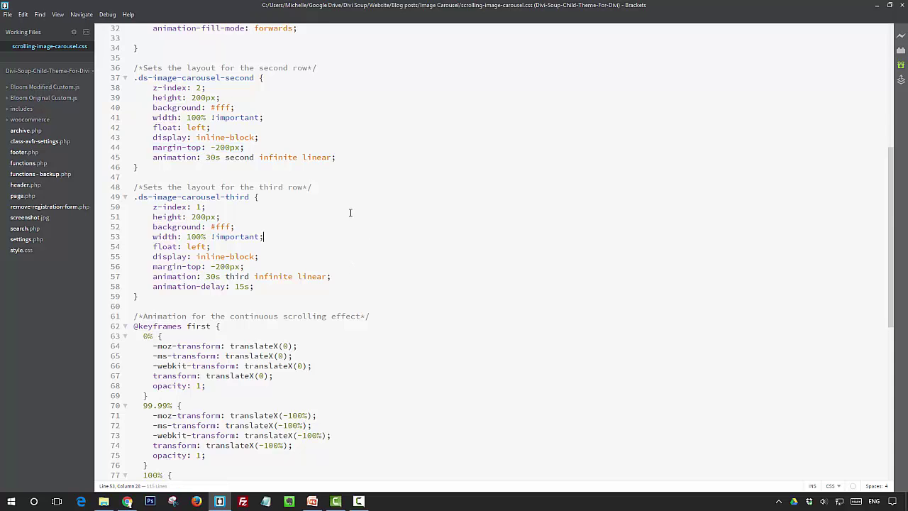
Step: Examine the second row's background rule and the first, second and third keyframe animations, including the first animation's opacity at 100%
left_click_drag(154, 107, 236, 107)
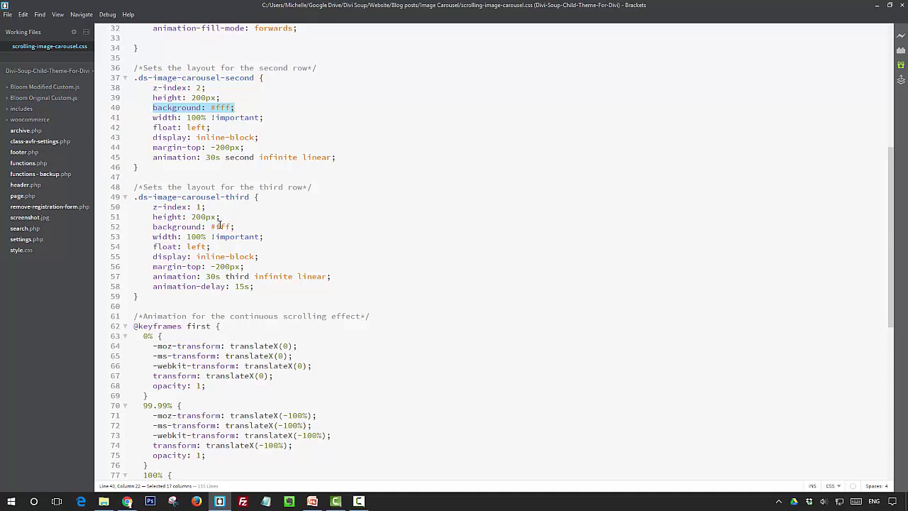
scroll(224, 173, "up", 5)
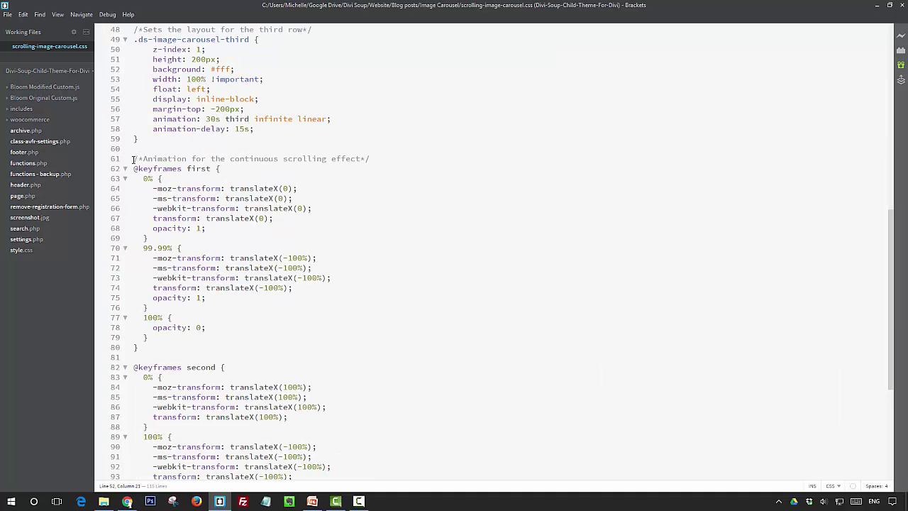
left_click_drag(134, 159, 318, 462)
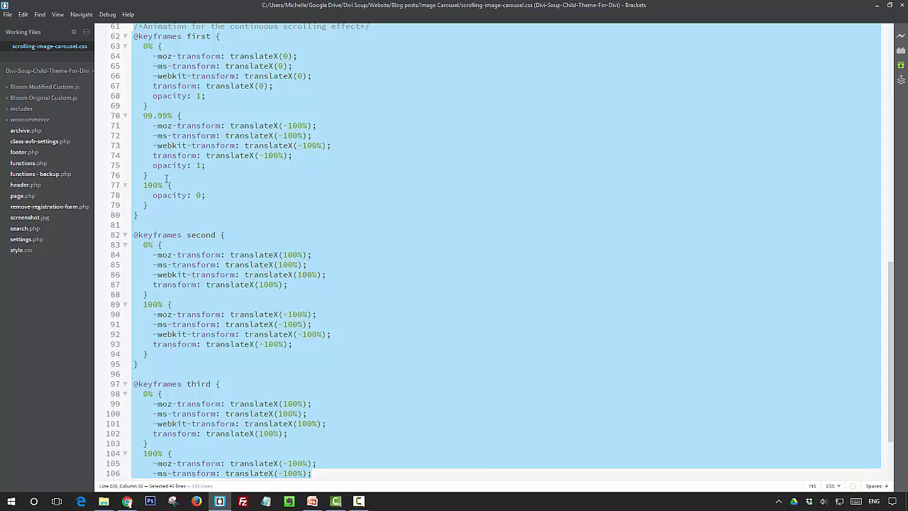
left_click_drag(154, 195, 207, 194)
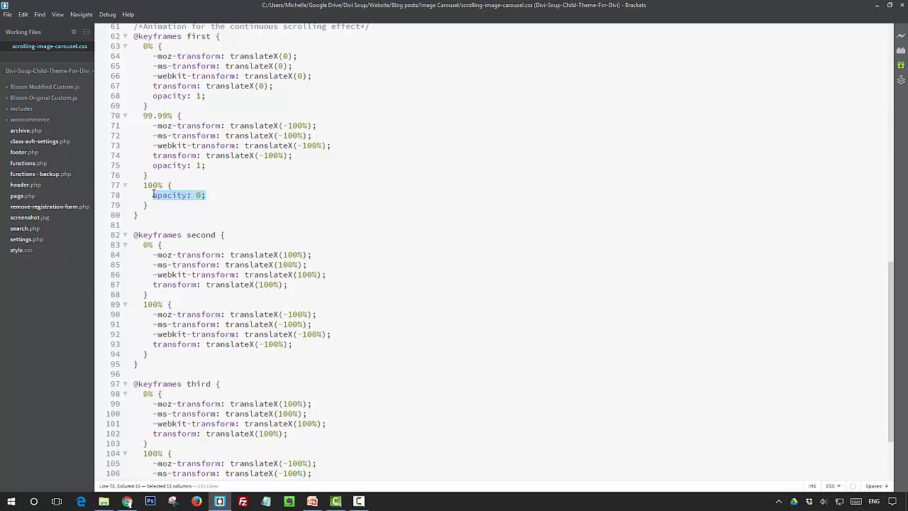
scroll(248, 205, "down", 3)
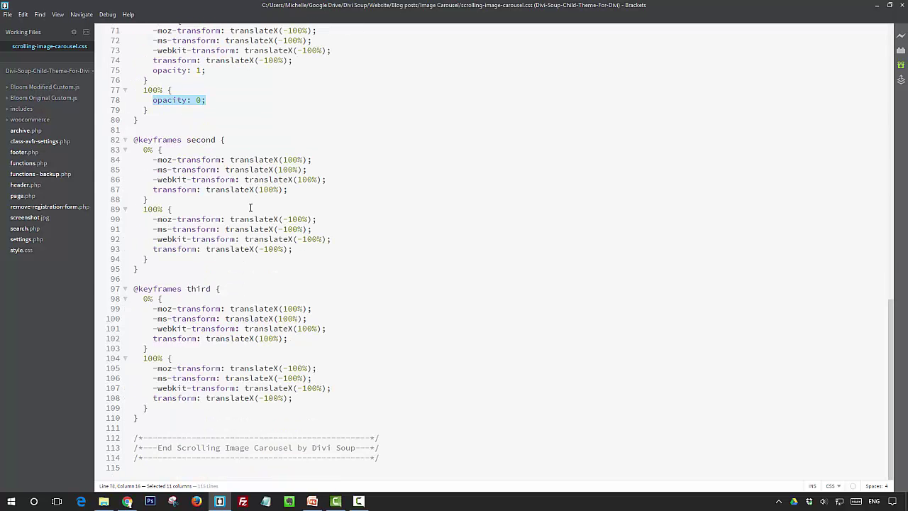
left_click_drag(135, 140, 343, 410)
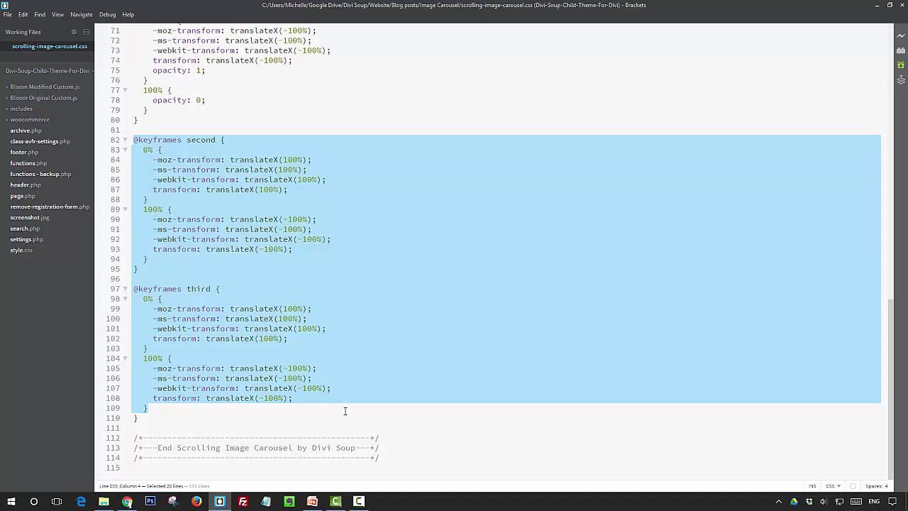
Step: Copy the entire contents of scrolling-image-carousel.css
scroll(373, 241, "up", 5)
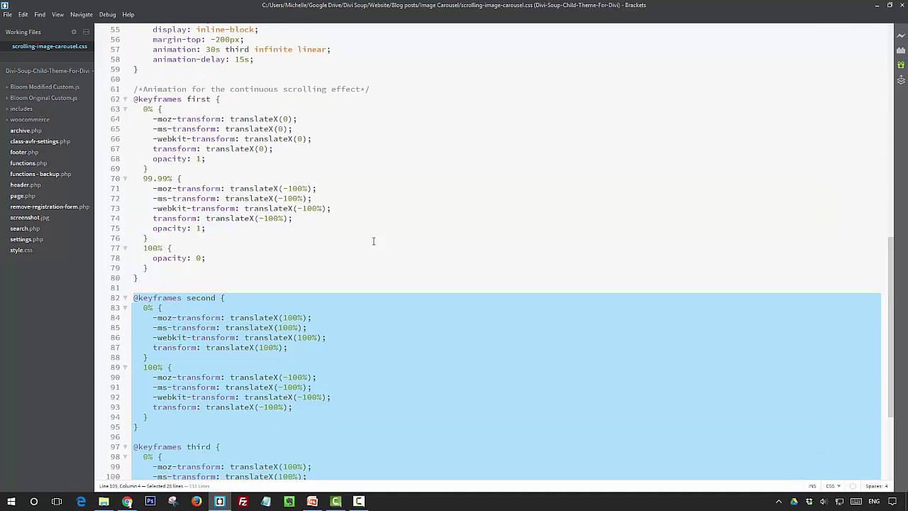
right_click(373, 241)
left_click(387, 270)
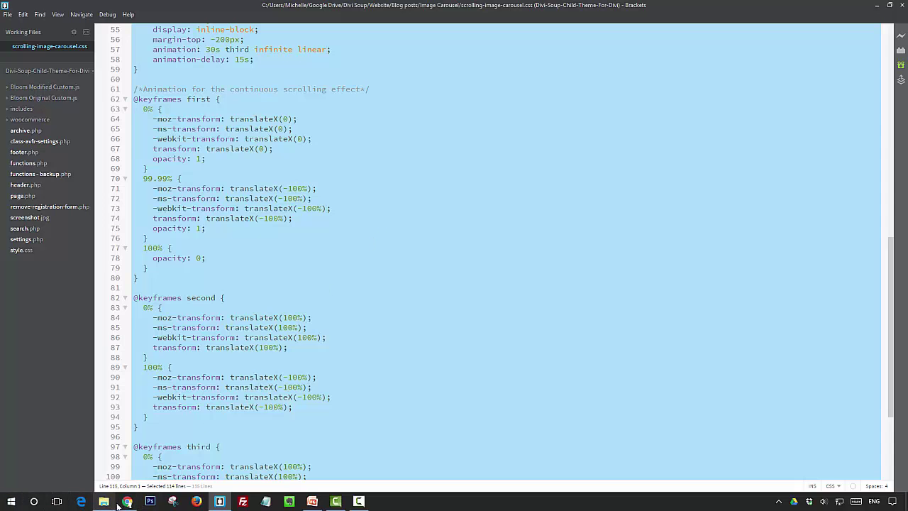
Step: Switch to the page editor in Chrome, paste the copied carousel CSS into the Divi Builder Settings' Custom CSS, and save the settings
mouse_move(128, 501)
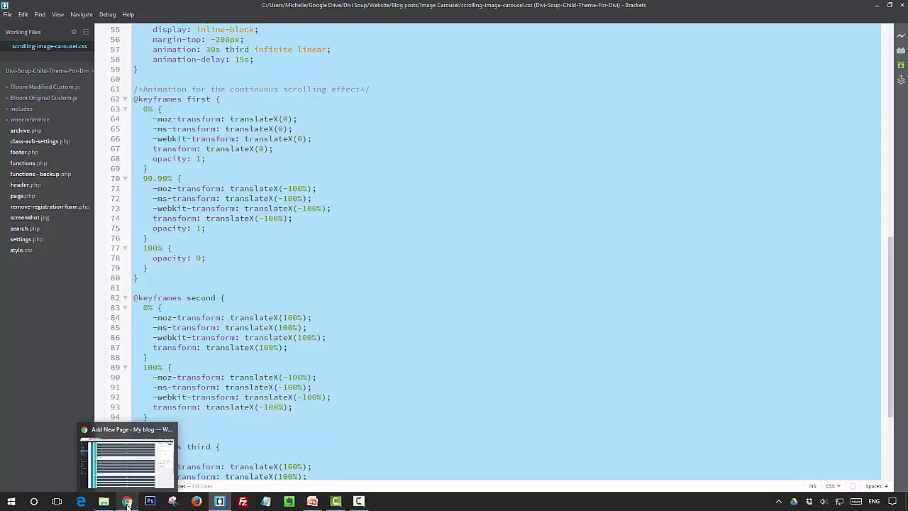
left_click(127, 502)
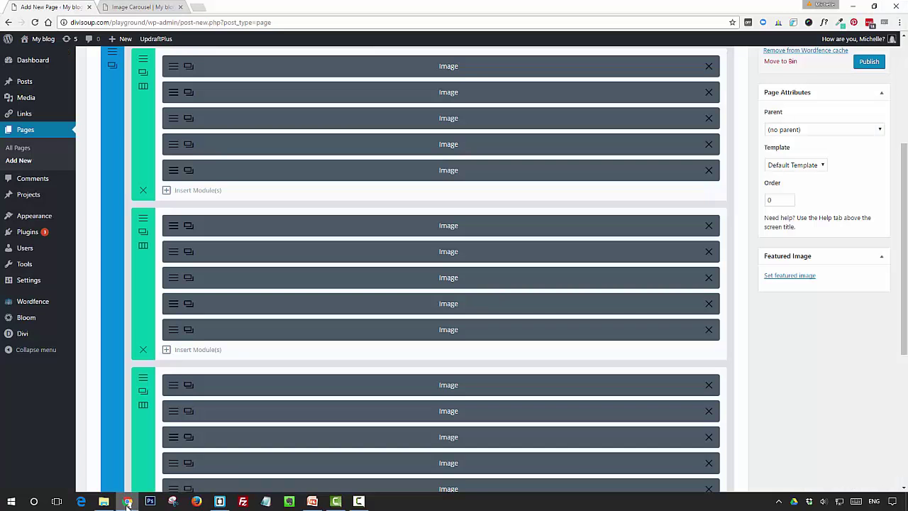
scroll(467, 415, "up", 2)
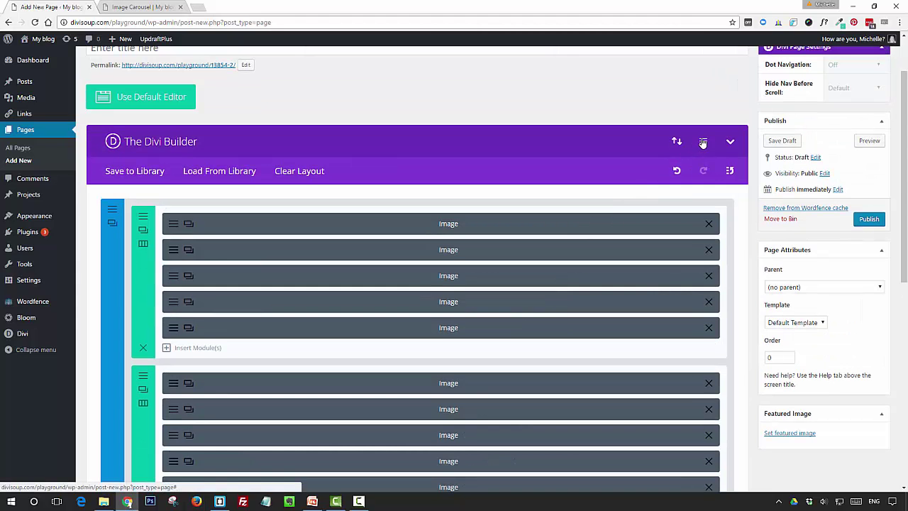
left_click(703, 142)
left_click(444, 242)
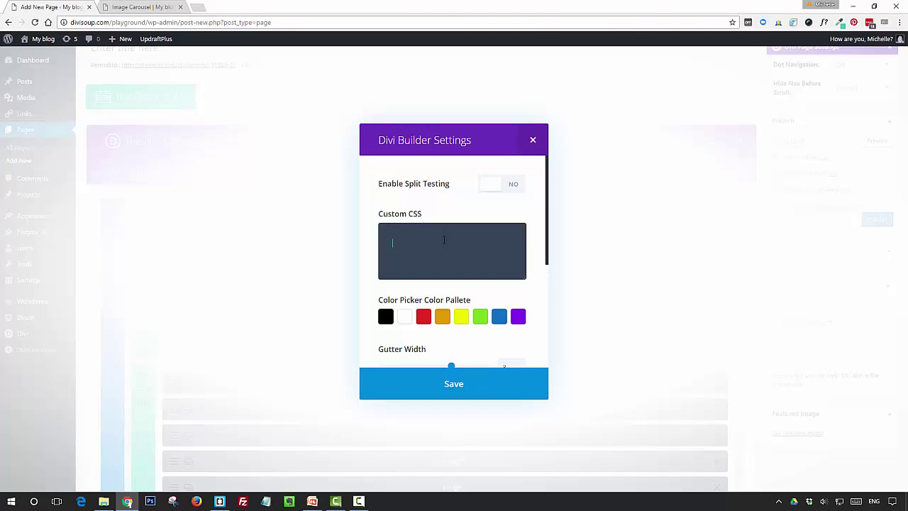
left_click(463, 387)
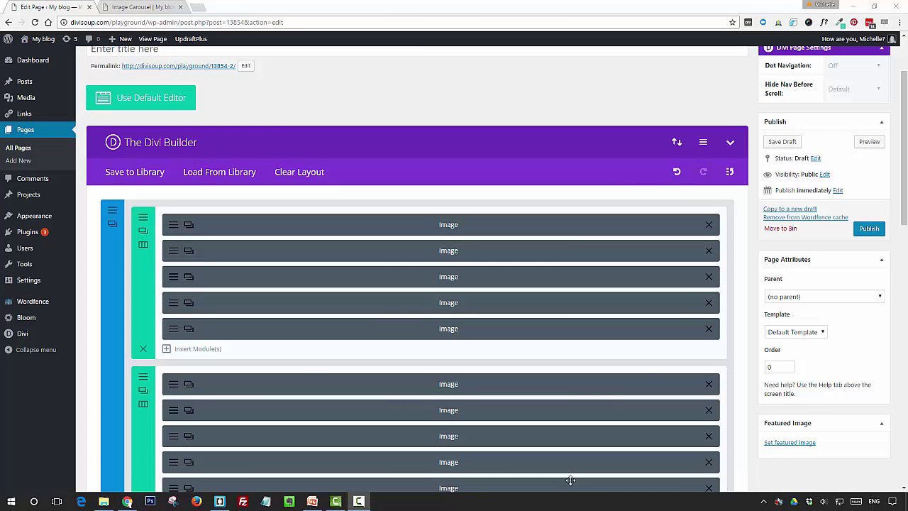
Step: Preview the page to check the scrolling logo carousel
left_click(877, 144)
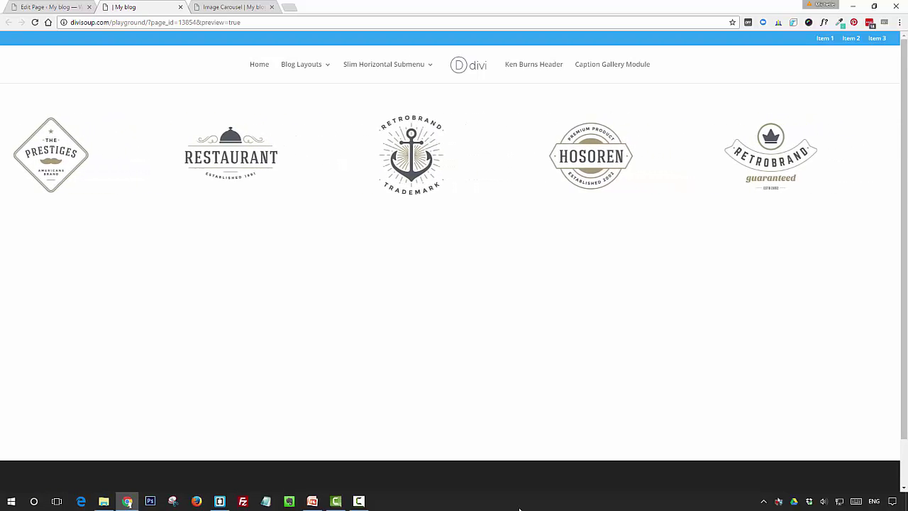
left_click(359, 501)
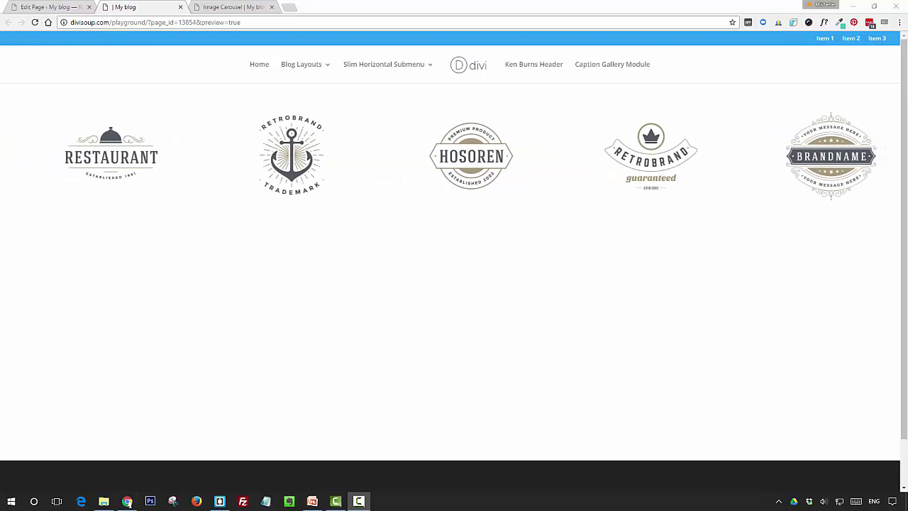